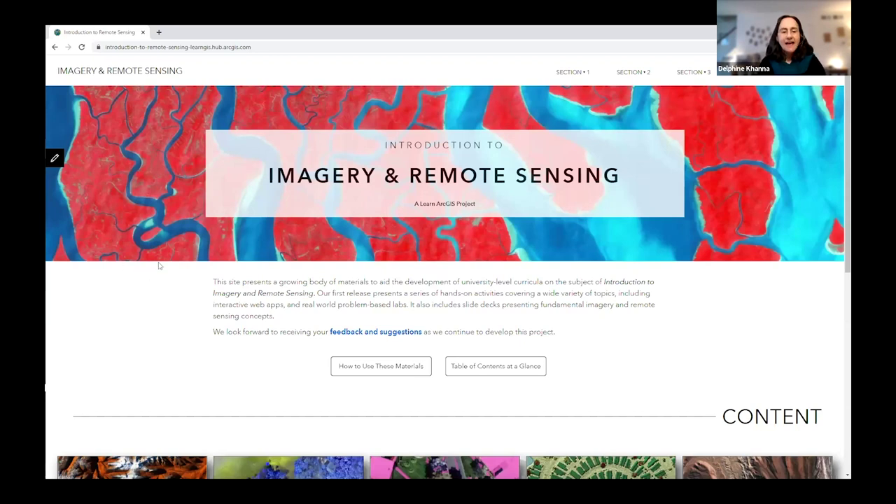
Step: Open Section 1, Discovering Imagery, from the course site and review its imagery fundamentals exercise, interactive web apps and volcanic eruption lesson
scroll(159, 264, "down", 3)
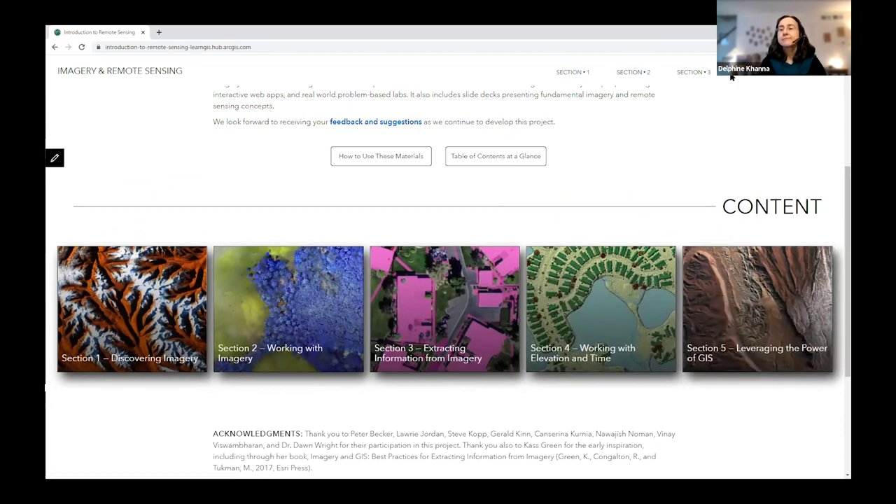
left_click(567, 74)
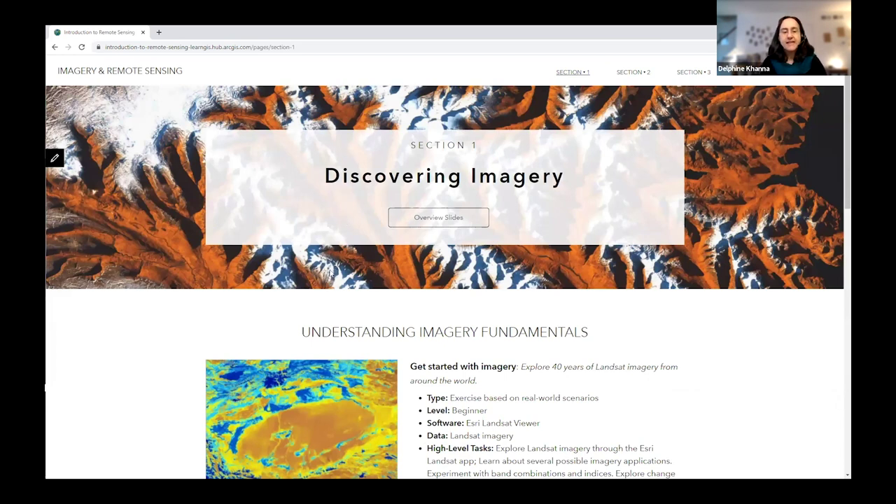
scroll(261, 282, "down", 2)
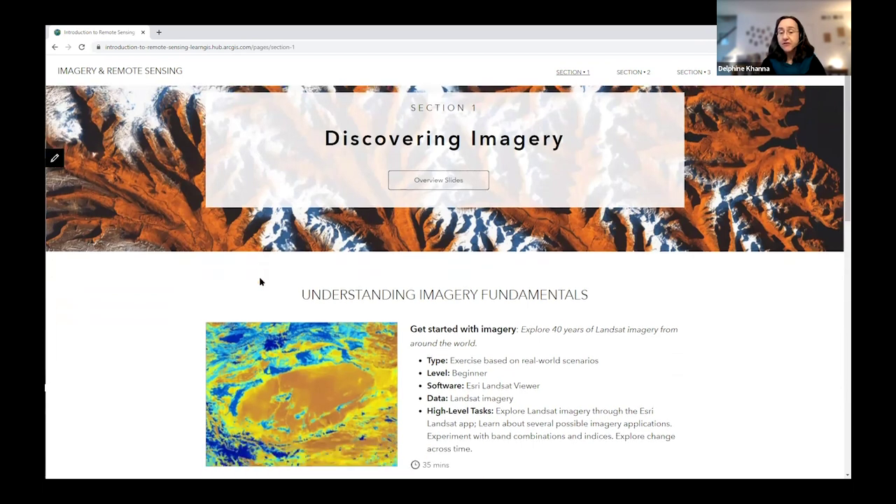
scroll(260, 282, "down", 1)
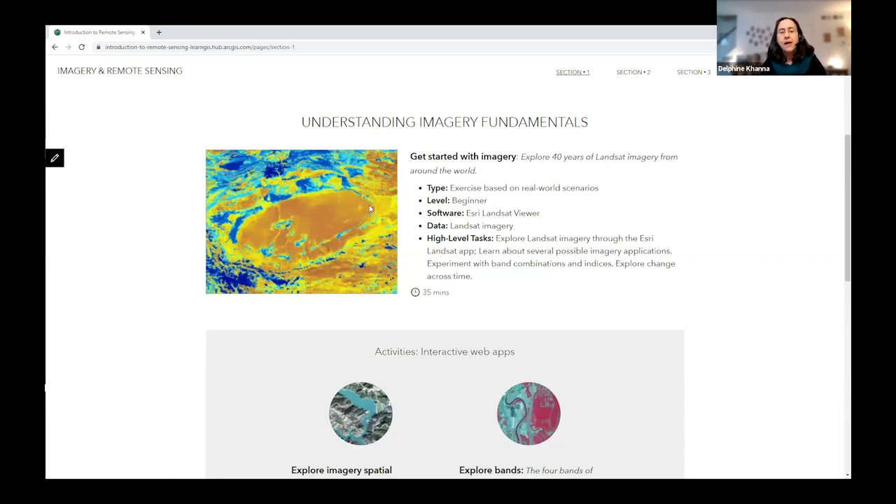
scroll(359, 210, "down", 3)
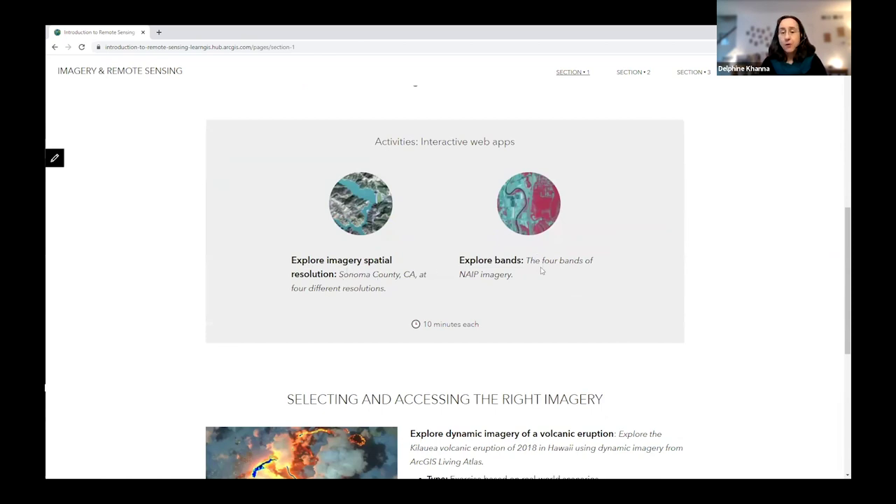
scroll(541, 271, "down", 3)
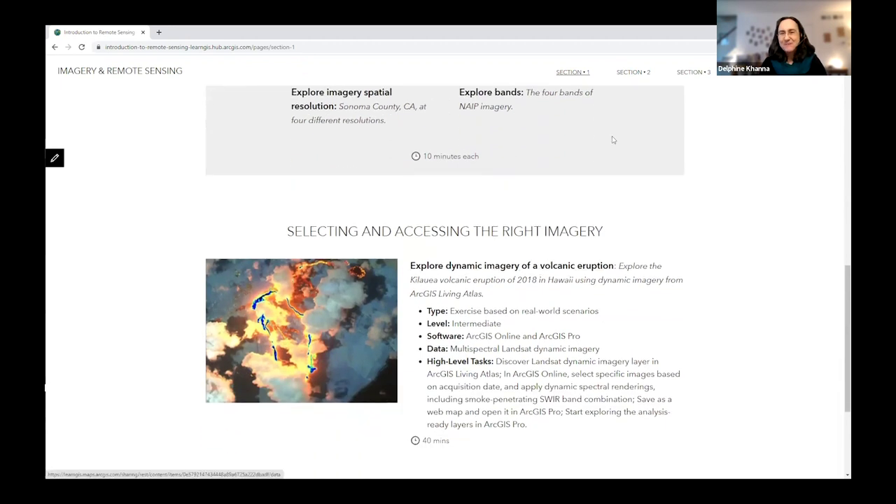
Step: Open Section 2, Working with Imagery, and review its lessons on imagery workflows, preparing and rendering imagery, and image geometry
left_click(634, 72)
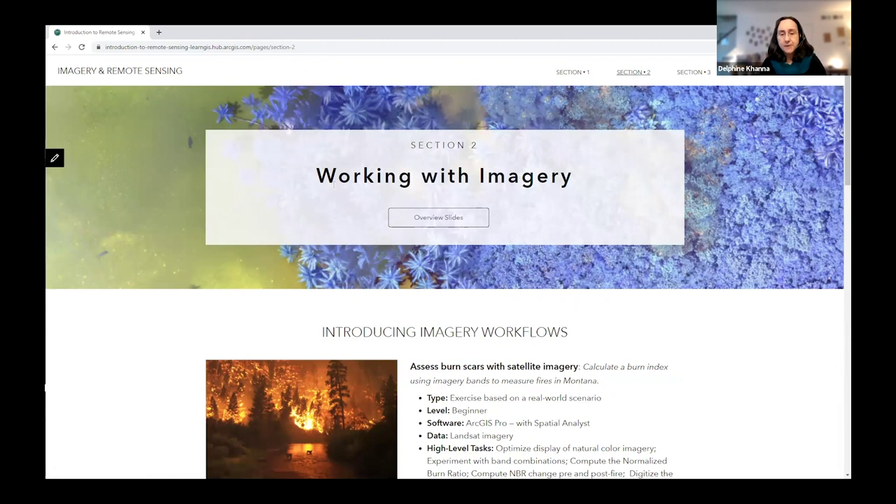
scroll(333, 184, "down", 3)
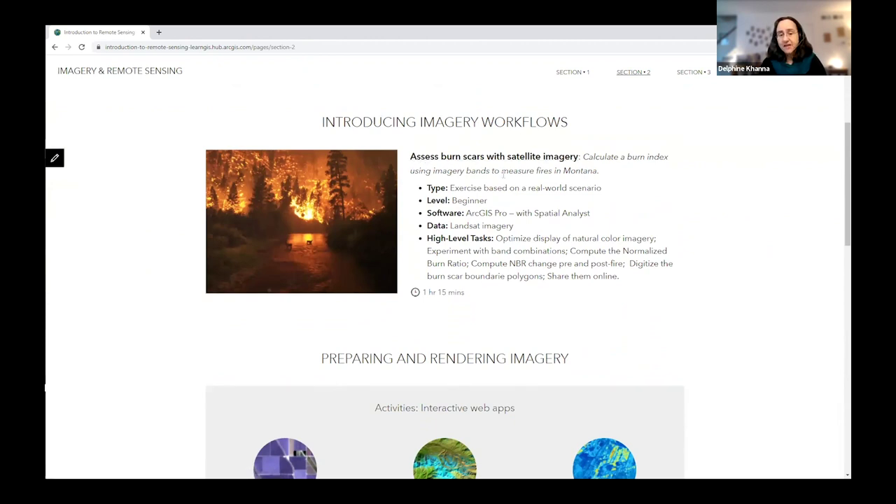
scroll(503, 173, "down", 4)
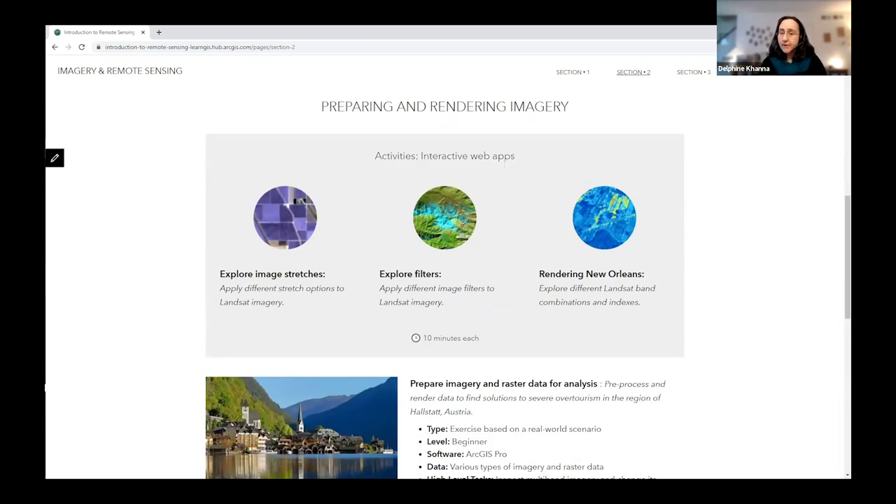
scroll(501, 161, "down", 3)
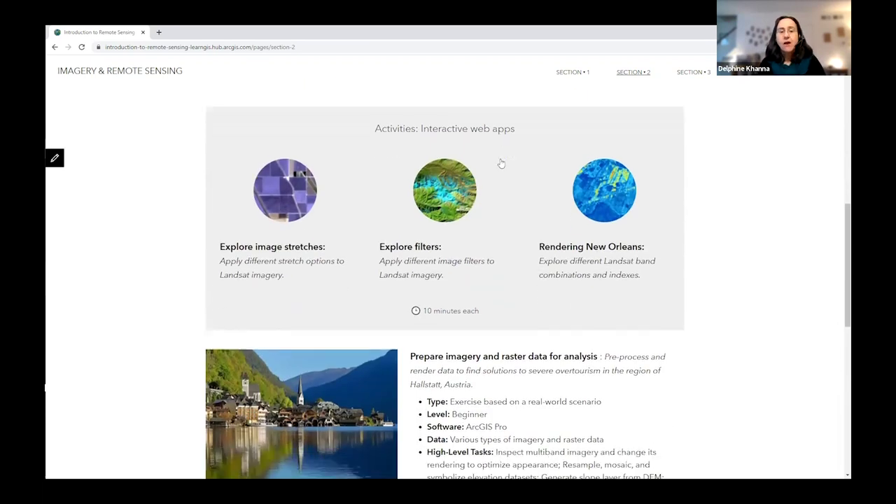
scroll(502, 162, "down", 2)
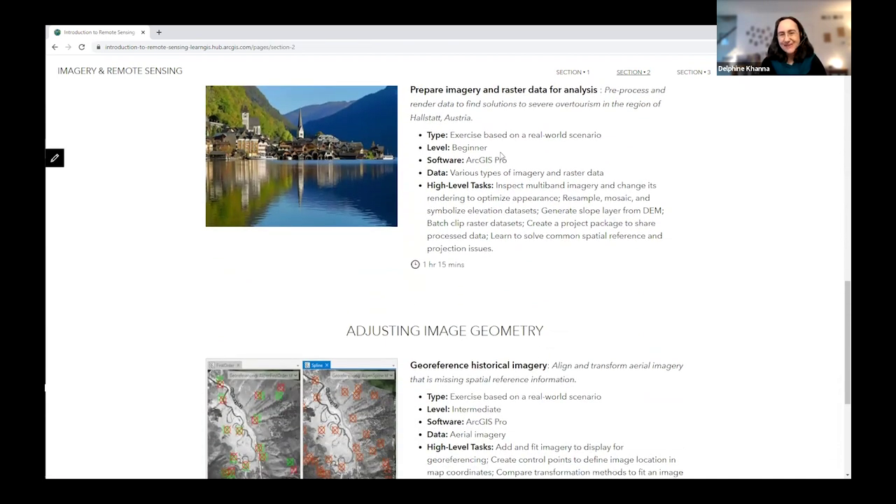
Step: Open Section 3, Extracting Information from Imagery, and review its lessons from image interpretation and classification through deep learning and accuracy assessment
left_click(696, 75)
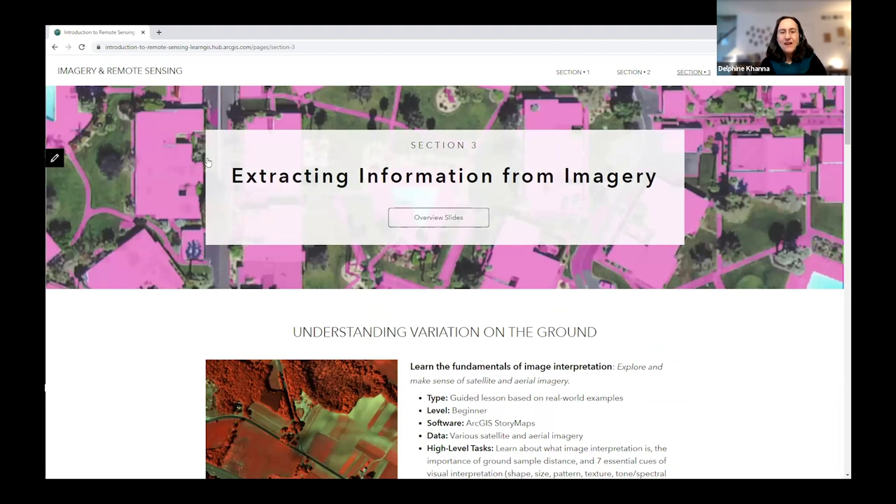
scroll(208, 162, "down", 3)
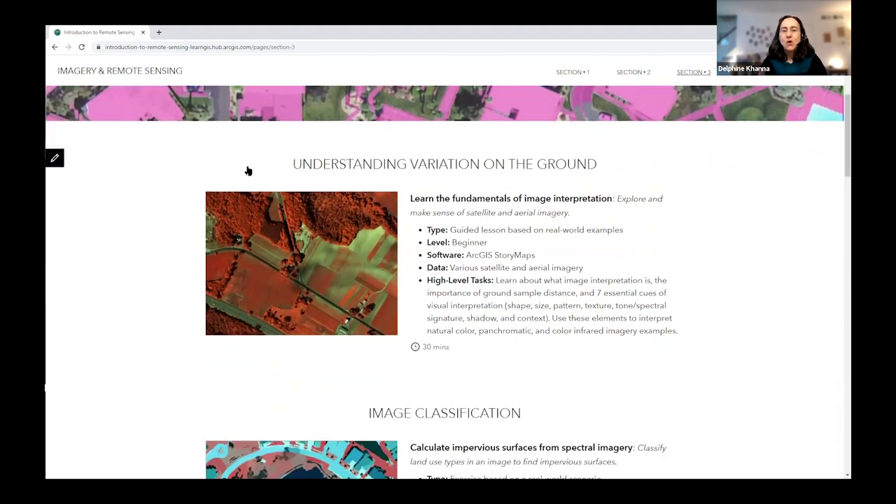
scroll(248, 171, "down", 3)
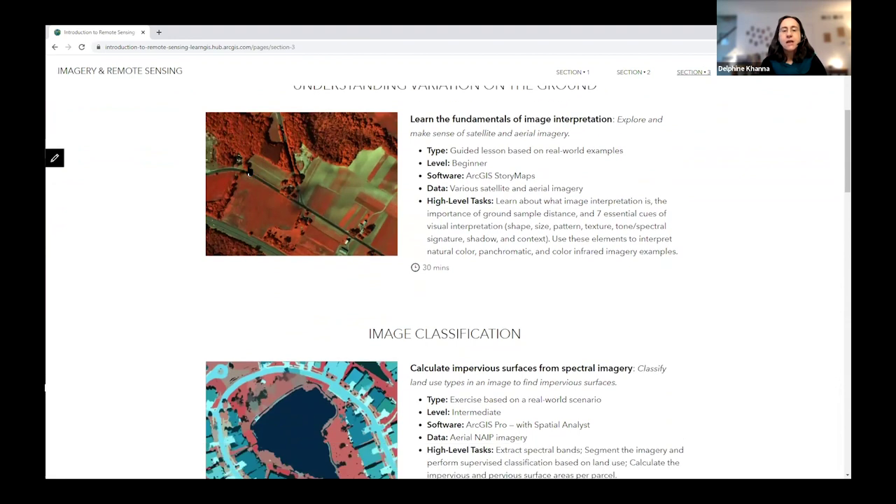
scroll(248, 171, "down", 1)
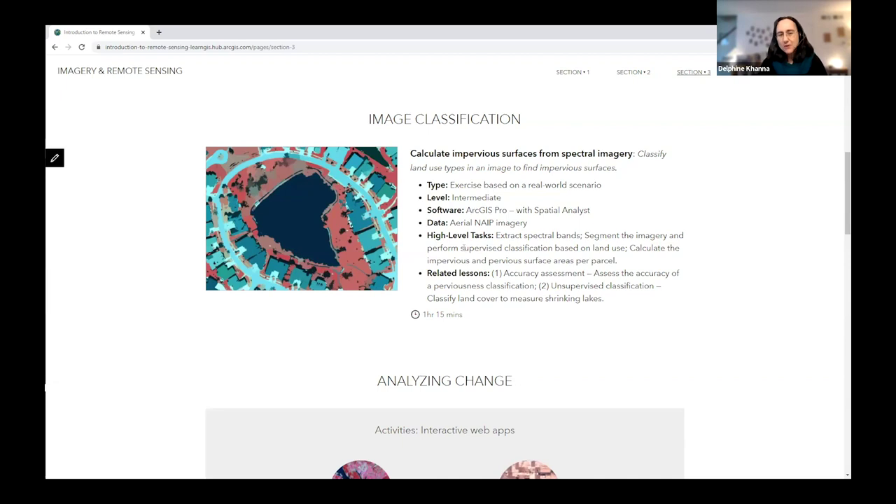
scroll(462, 248, "down", 3)
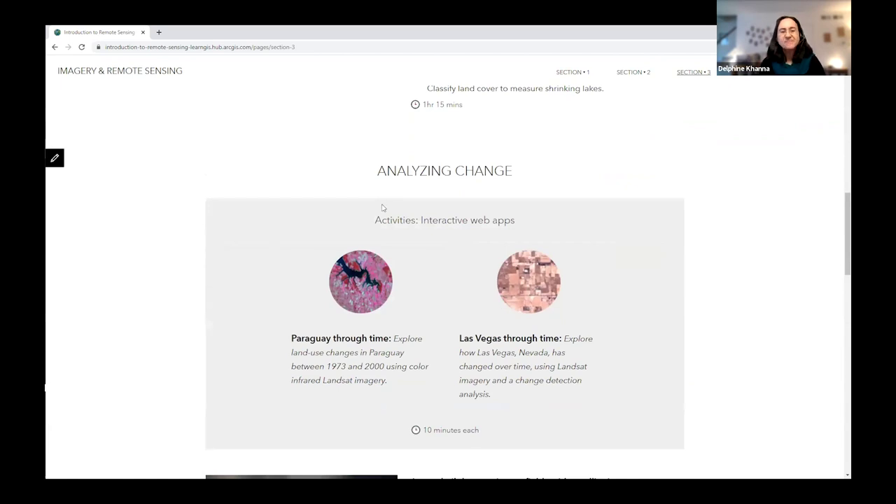
scroll(393, 209, "down", 2)
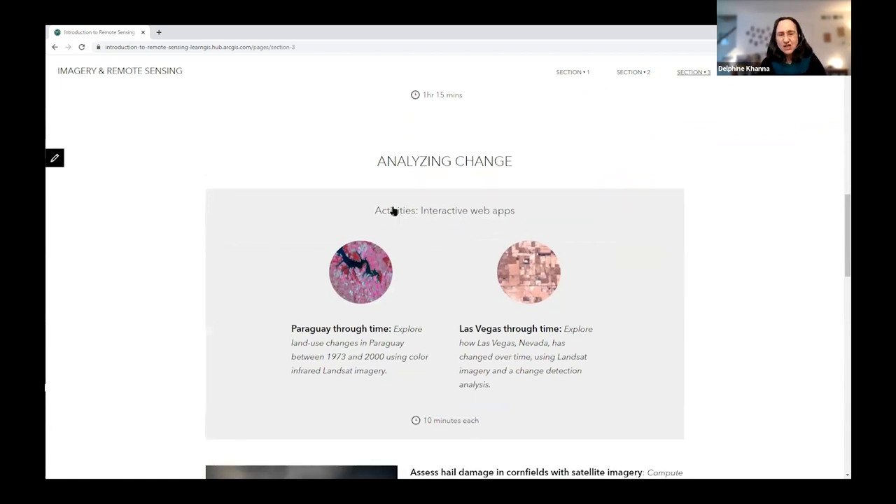
scroll(392, 208, "down", 1)
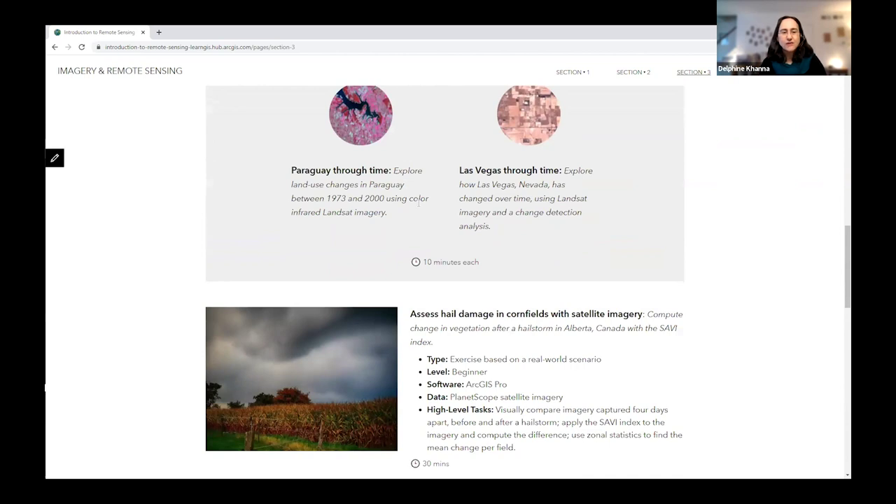
scroll(413, 203, "down", 4)
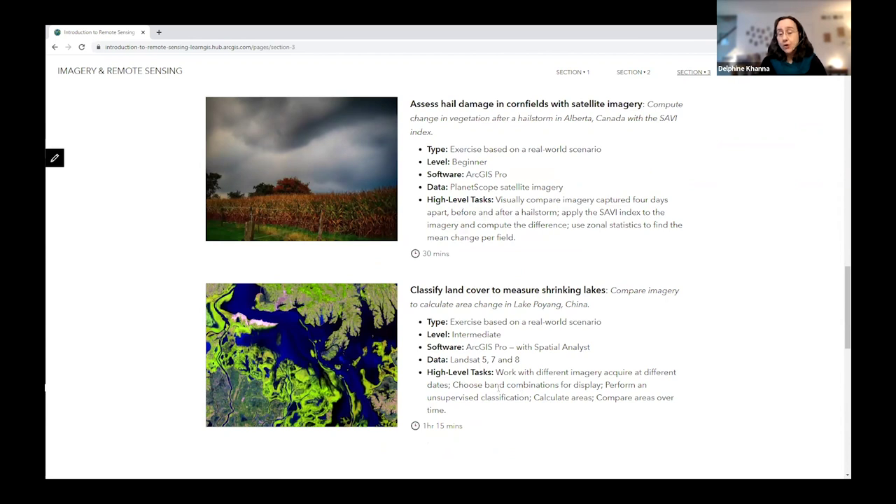
scroll(501, 388, "down", 3)
scroll(501, 385, "down", 3)
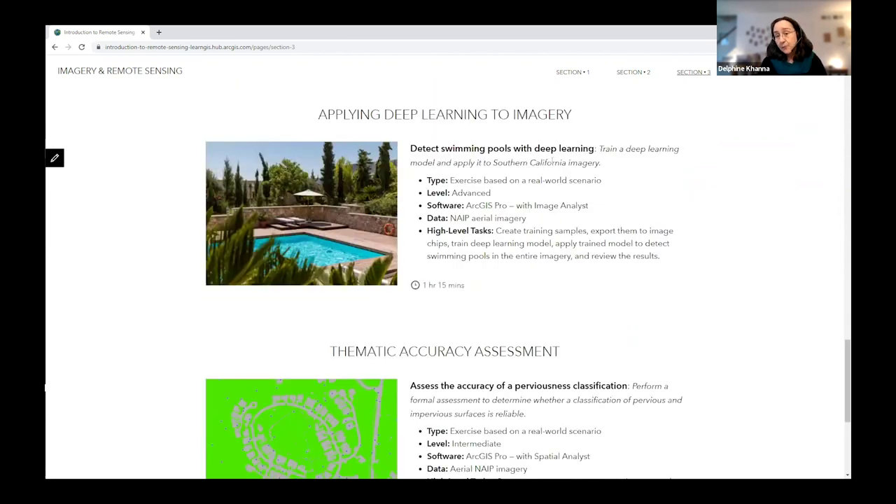
scroll(557, 180, "down", 3)
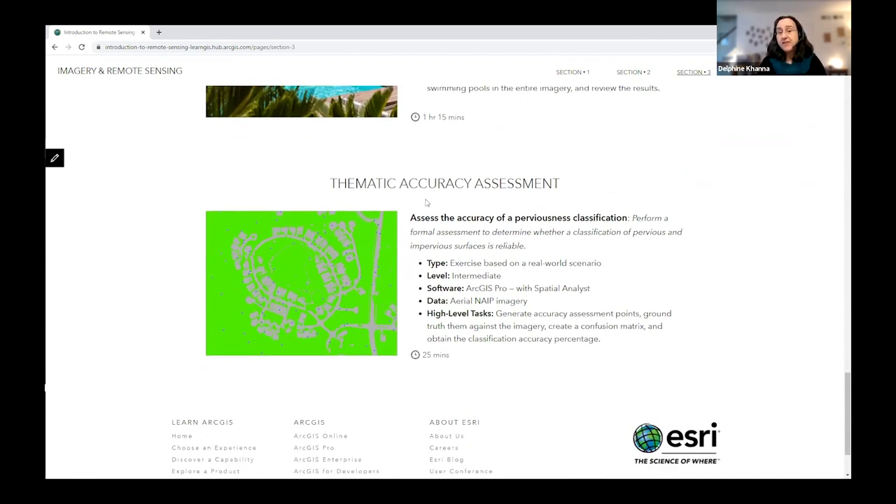
Step: Open Section 4, Working with Elevation and Time, and review its elevation, lidar, drone data and multidimensional data lessons
left_click(742, 73)
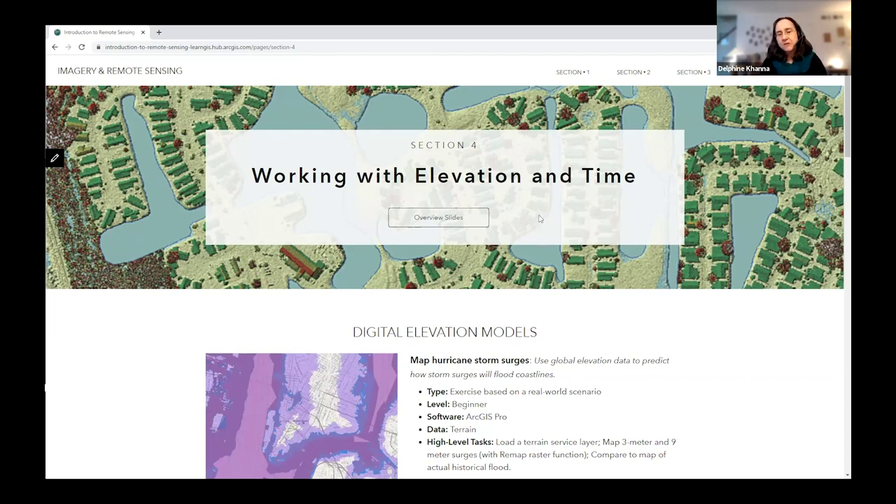
scroll(549, 215, "down", 3)
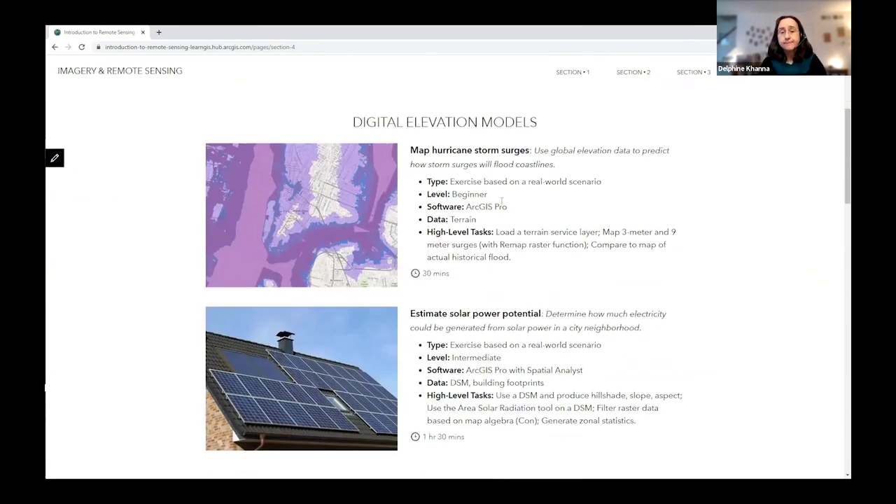
scroll(502, 204, "down", 1)
scroll(502, 203, "down", 4)
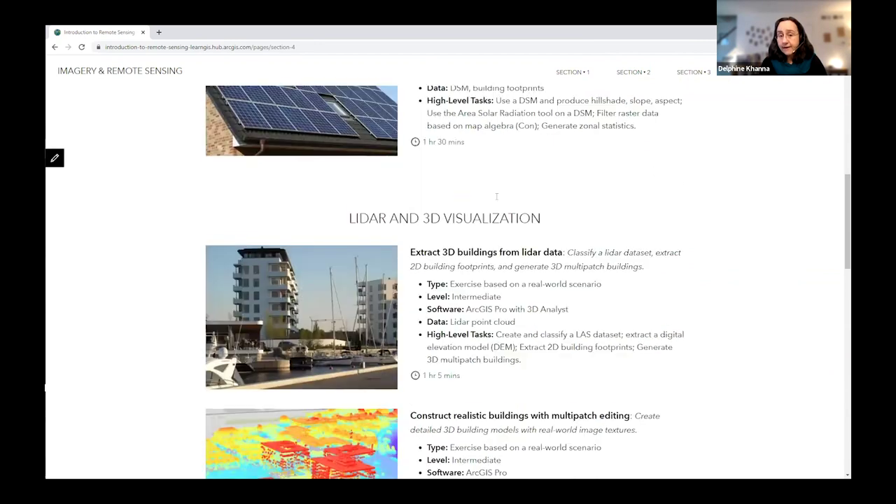
scroll(497, 197, "down", 1)
scroll(497, 197, "down", 5)
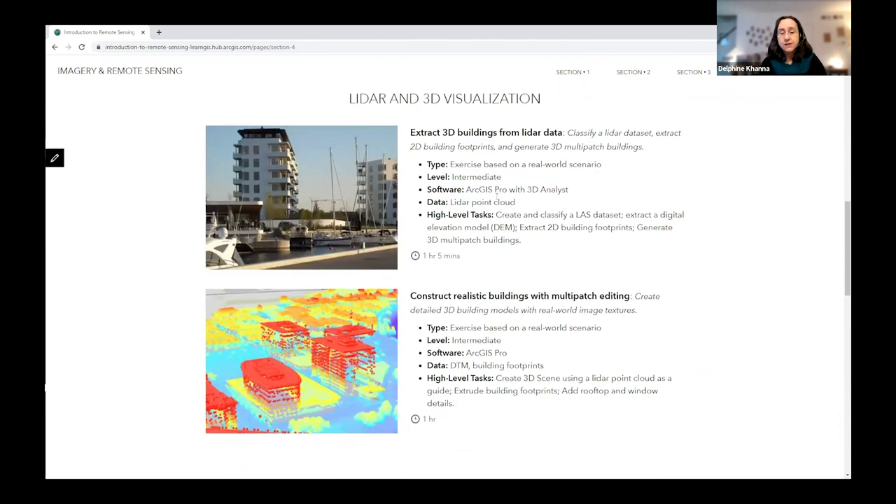
scroll(496, 199, "down", 4)
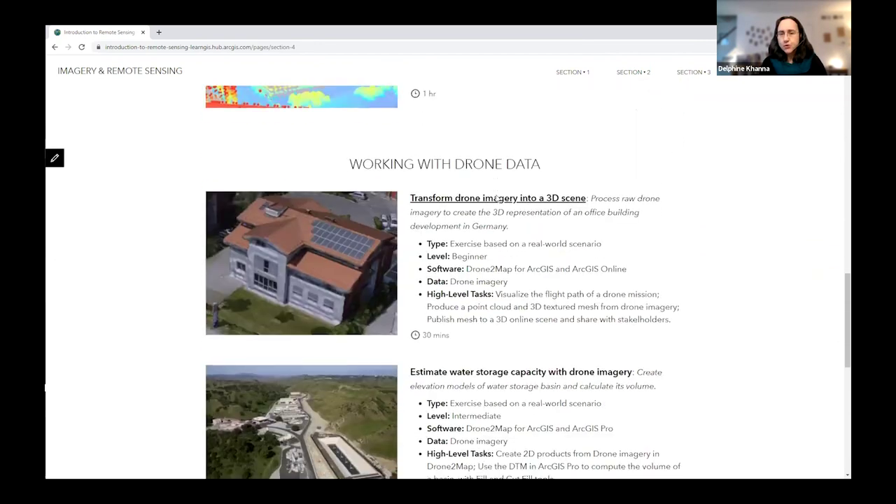
scroll(496, 199, "down", 2)
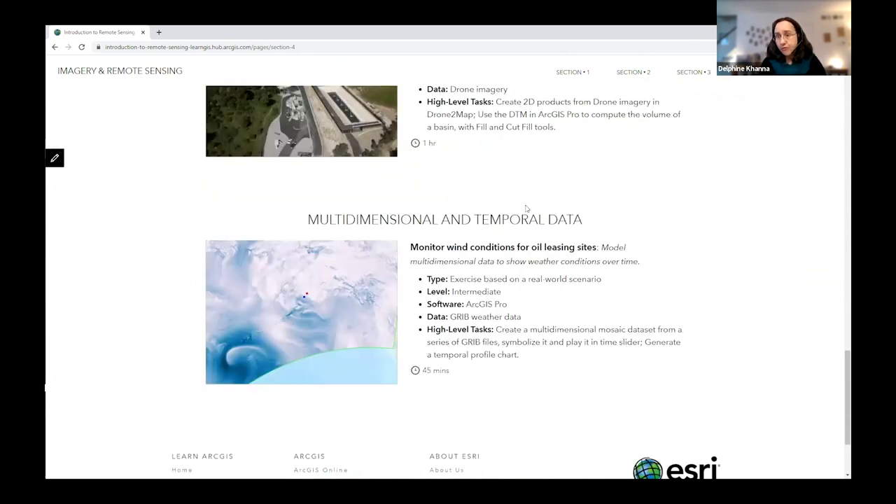
Step: Open Section 5, Leveraging the Power of GIS, and review its raster modeling and online sharing exercises
left_click(815, 78)
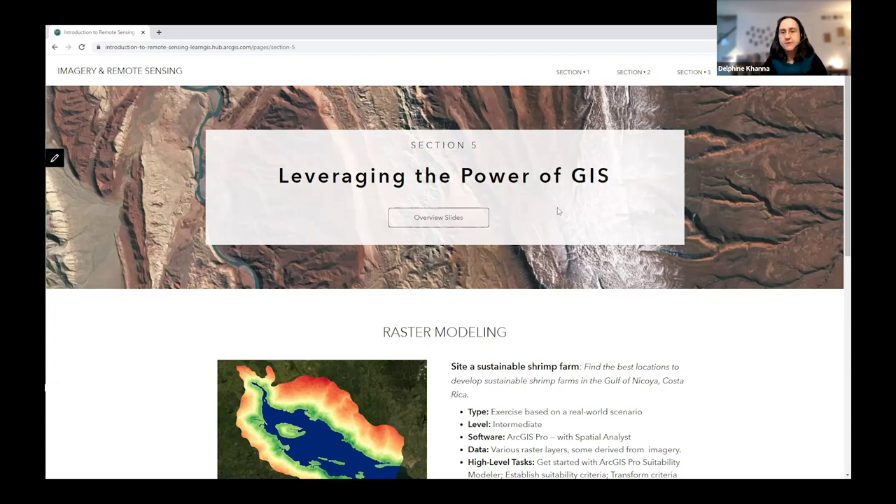
scroll(556, 210, "down", 3)
scroll(557, 208, "down", 1)
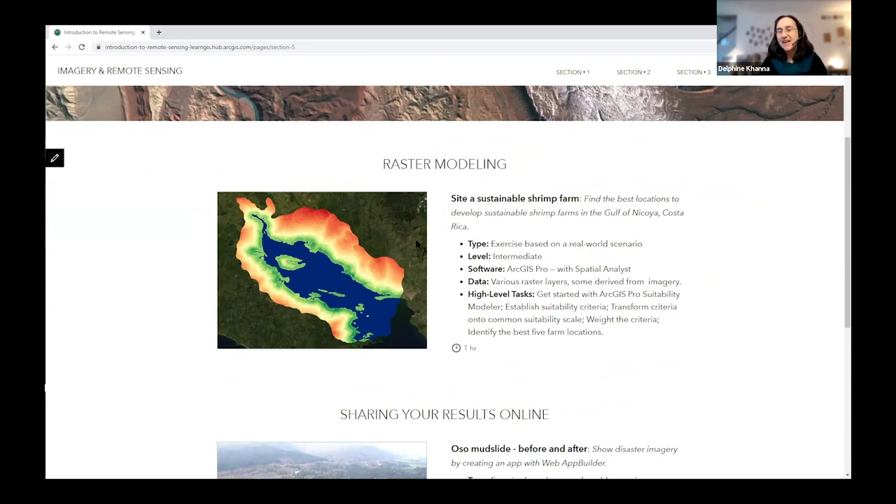
scroll(417, 241, "down", 3)
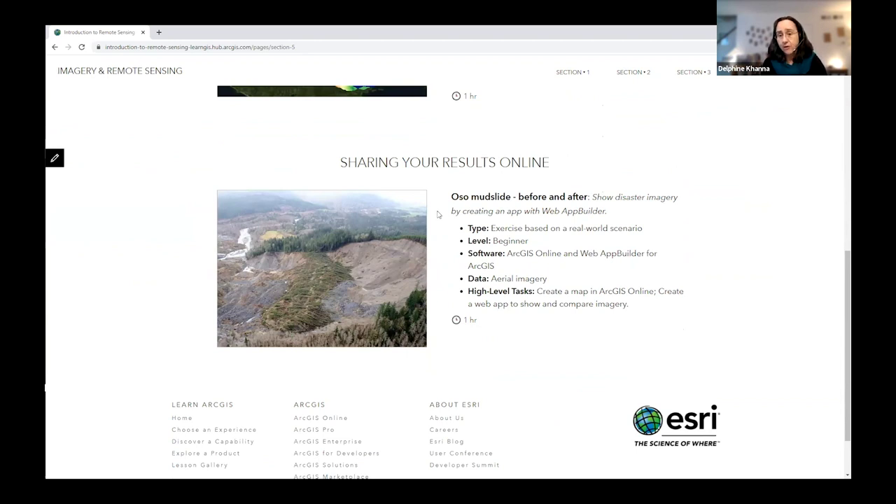
left_click_drag(422, 173, 431, 172)
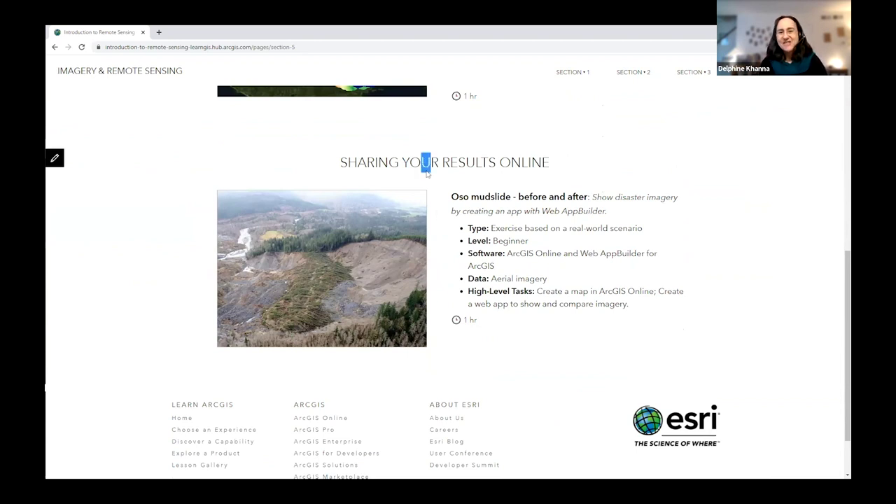
Step: Open Section 1, Discovering Imagery, then switch to the Discovering_Imagery presentation in PowerPoint and show the Effect of ground sample distance slide
left_click(573, 72)
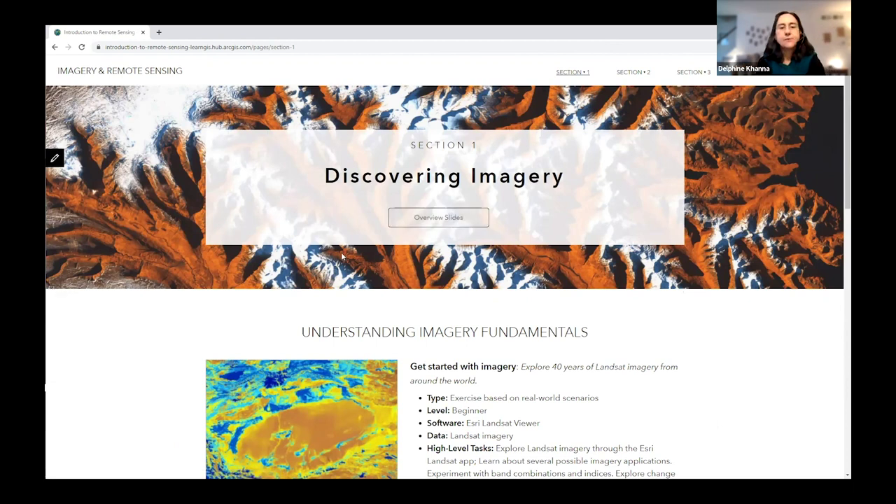
key("alt+Tab")
key("alt+Tab")
key("alt+Tab")
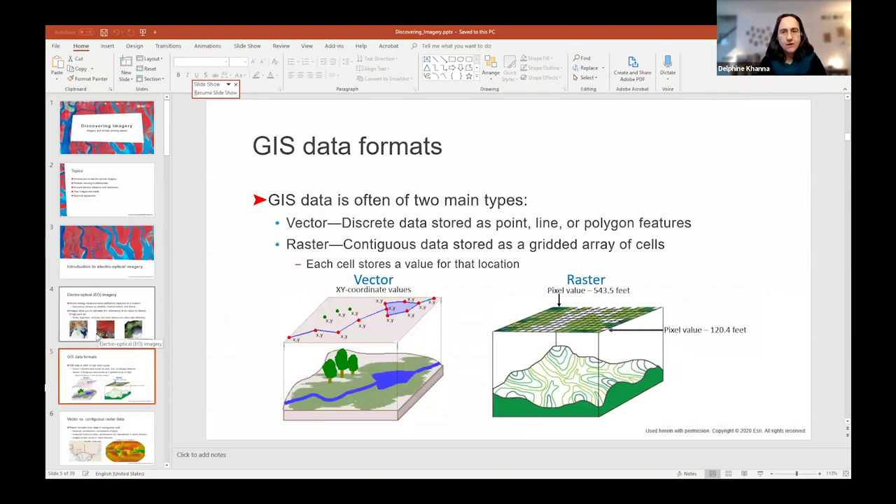
scroll(99, 337, "down", 8)
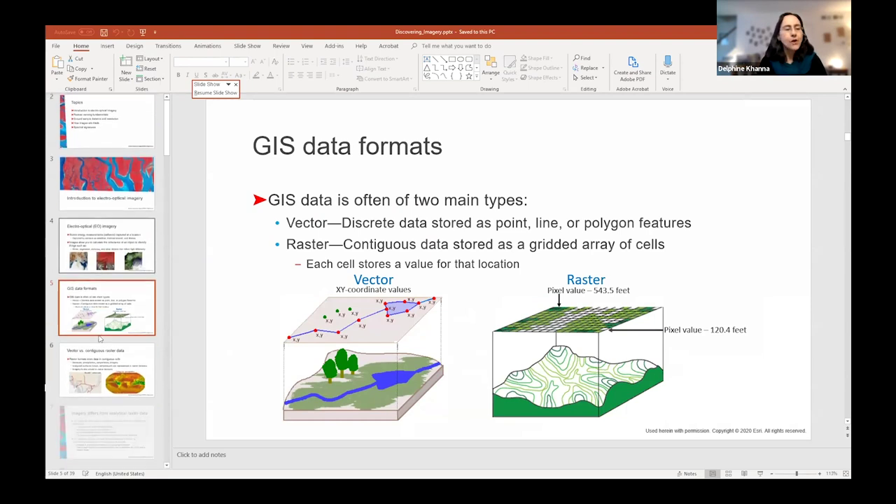
scroll(100, 339, "down", 4)
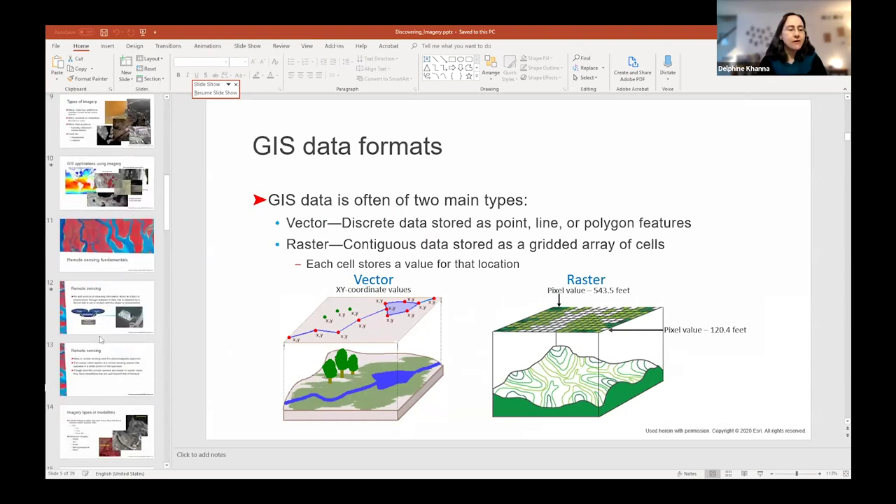
scroll(100, 339, "down", 2)
left_click(100, 339)
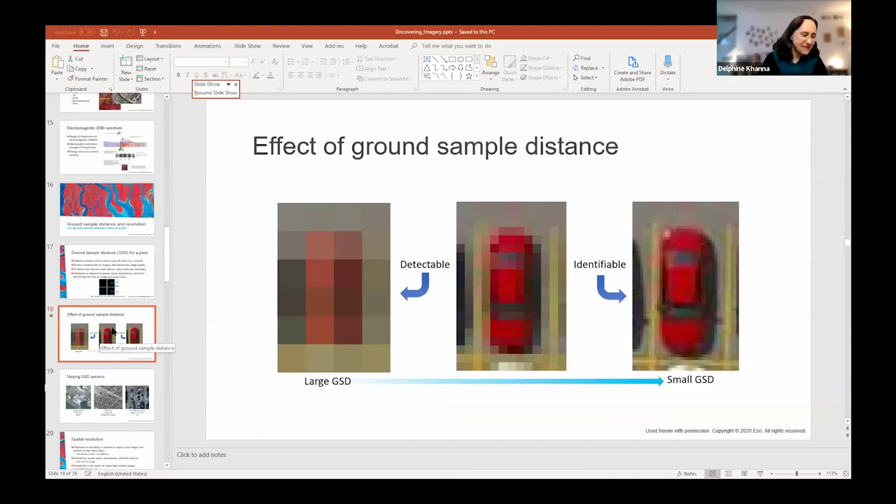
Step: Switch back to the course site in the browser and open the Paraguay through time activity under Analyzing Change in Section 3
key("alt+Tab")
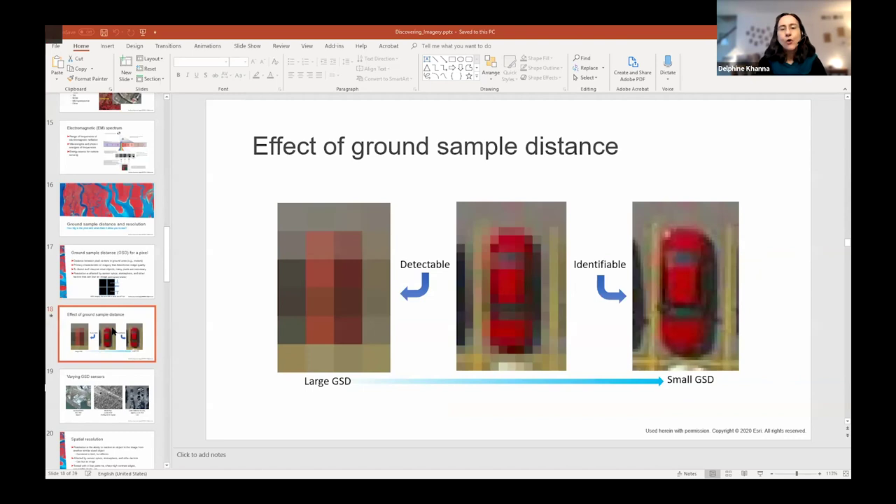
key("alt+Tab")
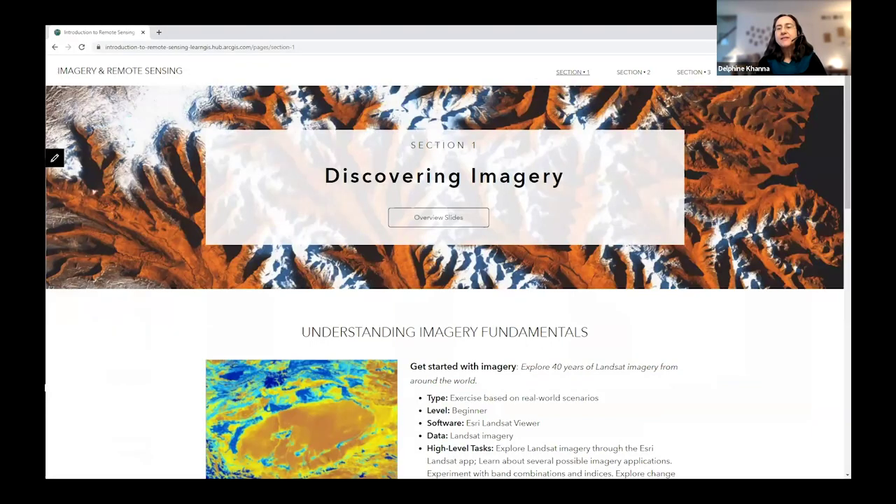
left_click(697, 72)
scroll(549, 309, "down", 10)
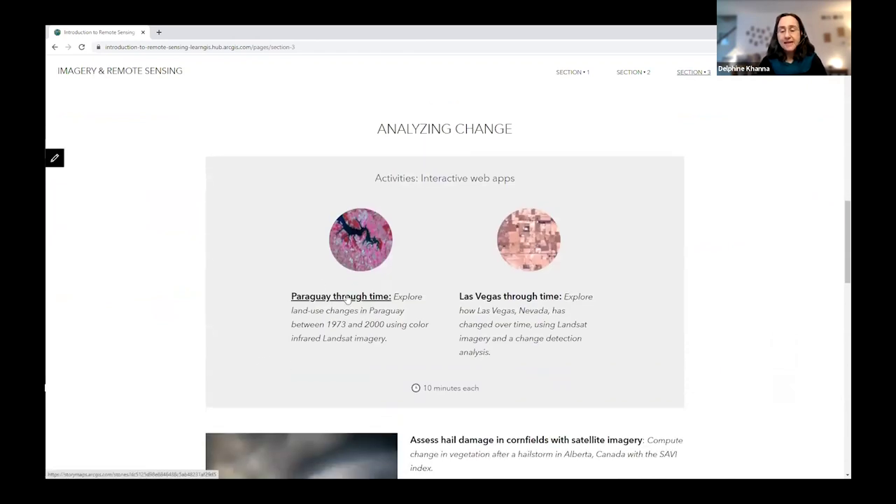
left_click(346, 299)
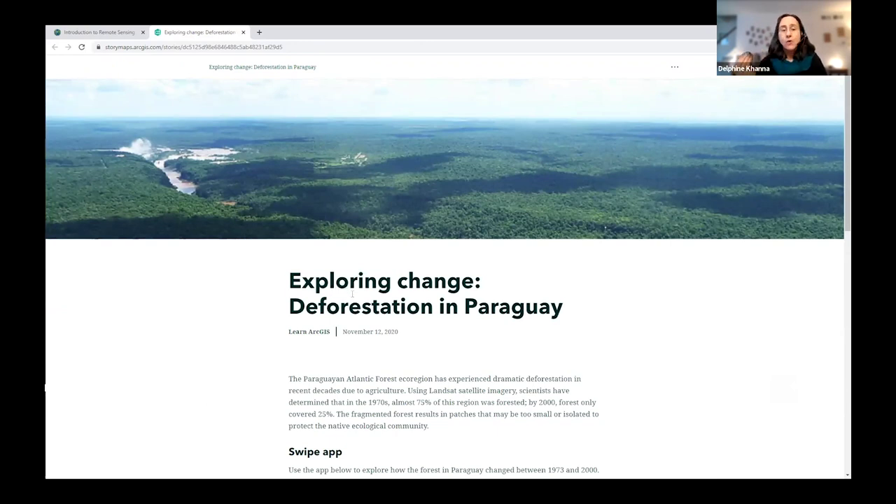
Step: Find the Swipe app in the Paraguay deforestation story and swipe both ways to compare the 1973 and 2000 imagery
scroll(353, 296, "down", 2)
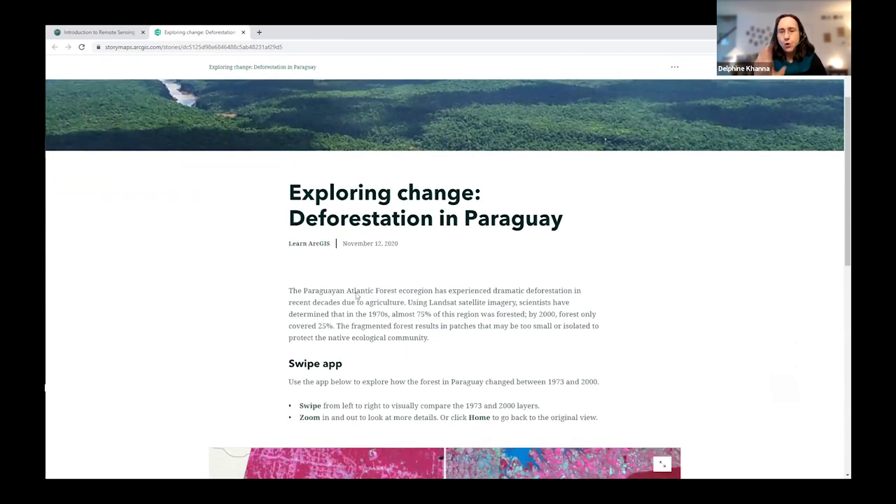
scroll(357, 295, "down", 1)
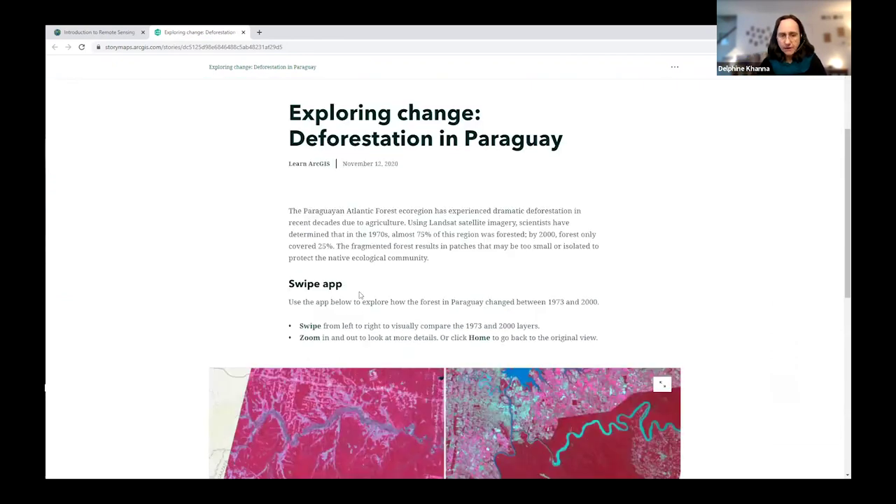
scroll(359, 295, "down", 4)
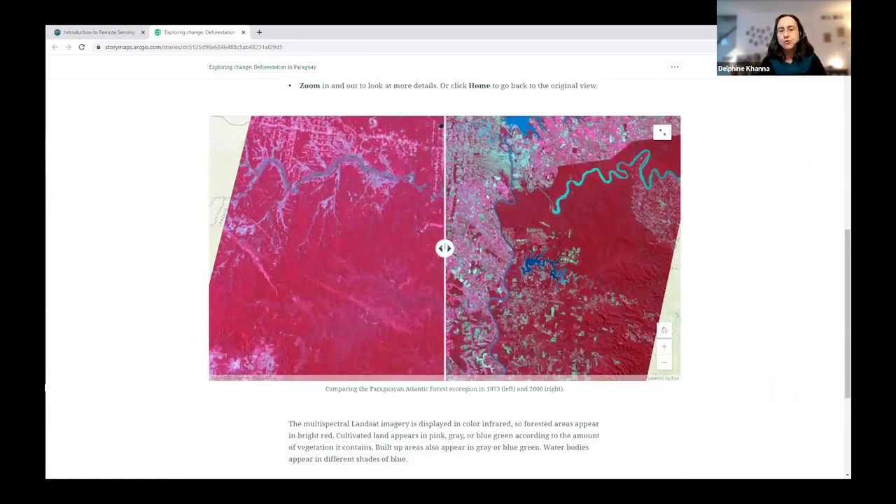
left_click_drag(444, 248, 329, 233)
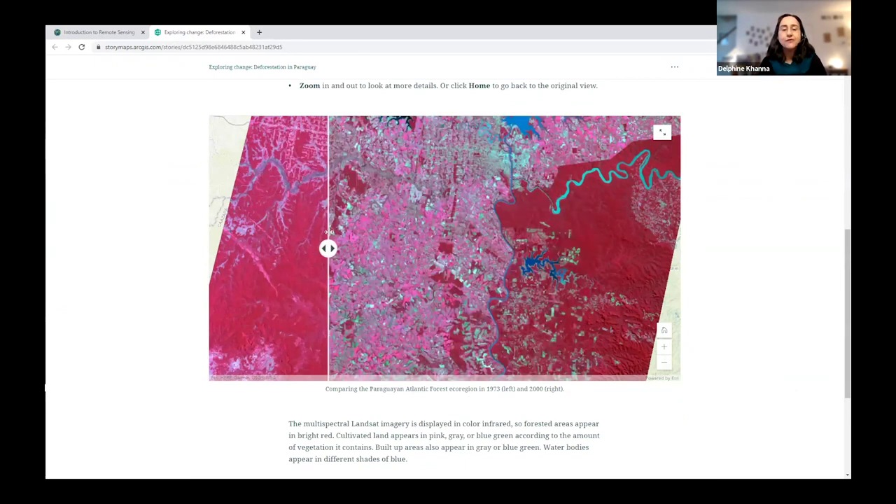
left_click_drag(329, 232, 414, 234)
Step: Zoom in on the Paraguay swipe map and compare the 1973 and 2000 forest cover in closer detail
left_click(666, 348)
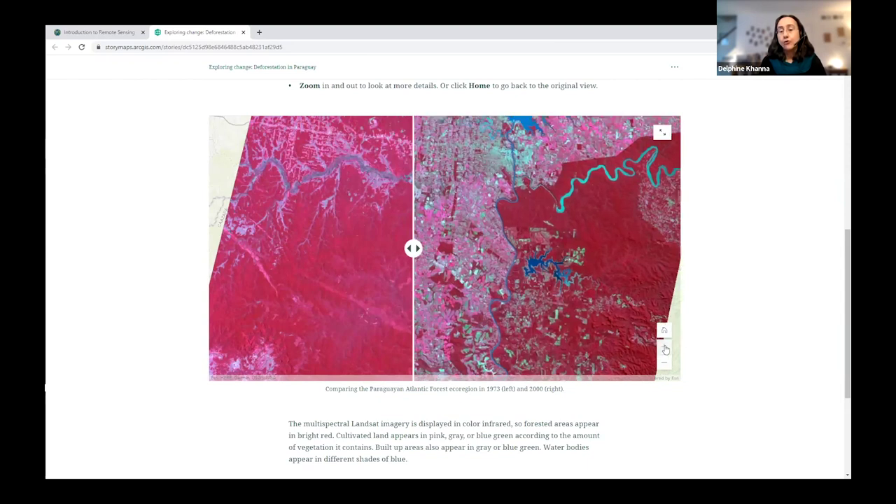
left_click(665, 348)
left_click(665, 348)
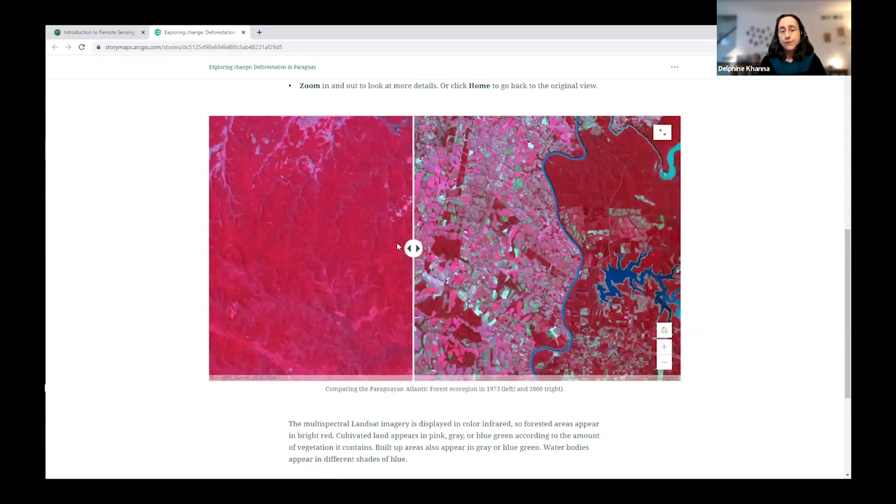
left_click_drag(418, 245, 436, 221)
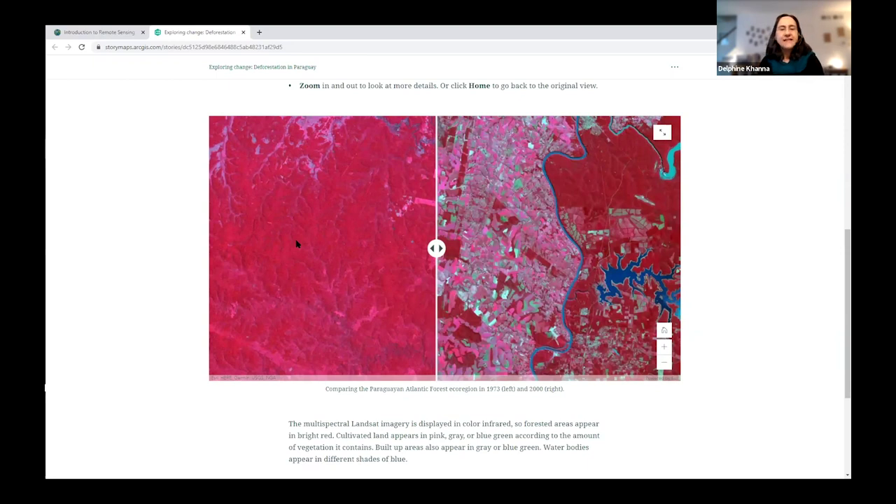
Step: Return from the Paraguay story to the Section 3 page of the course site
key("alt+Tab")
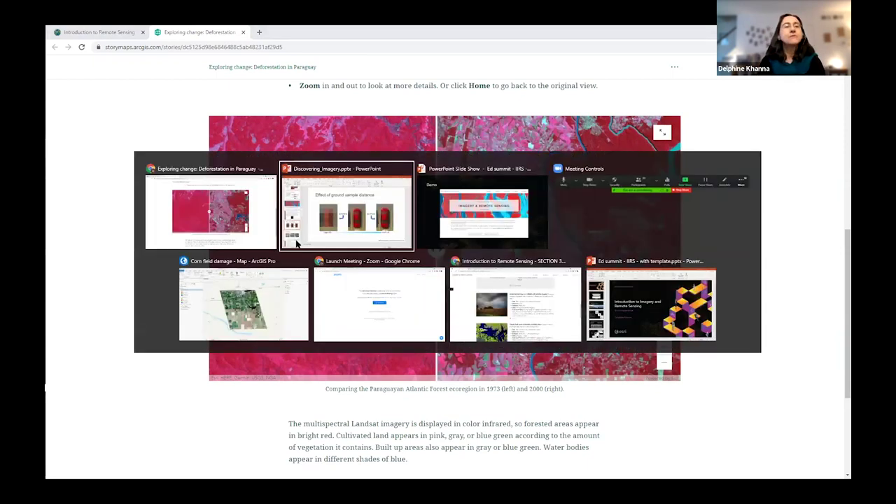
key("alt+Tab")
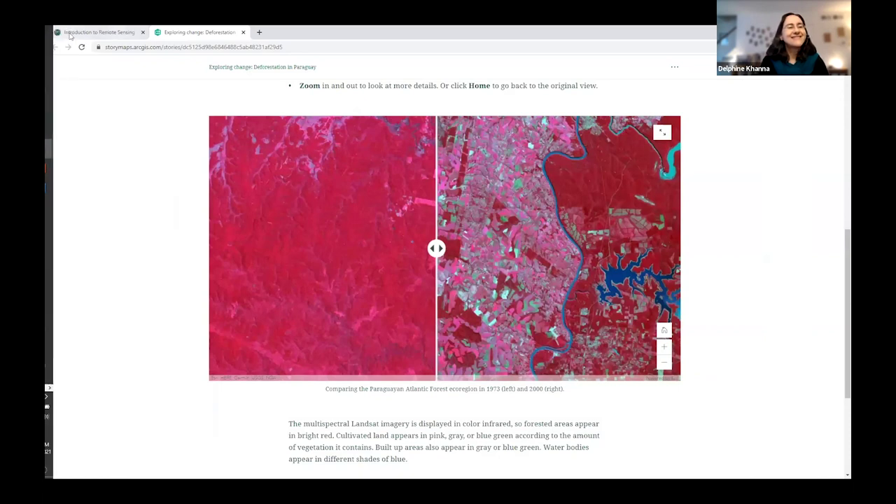
left_click(70, 33)
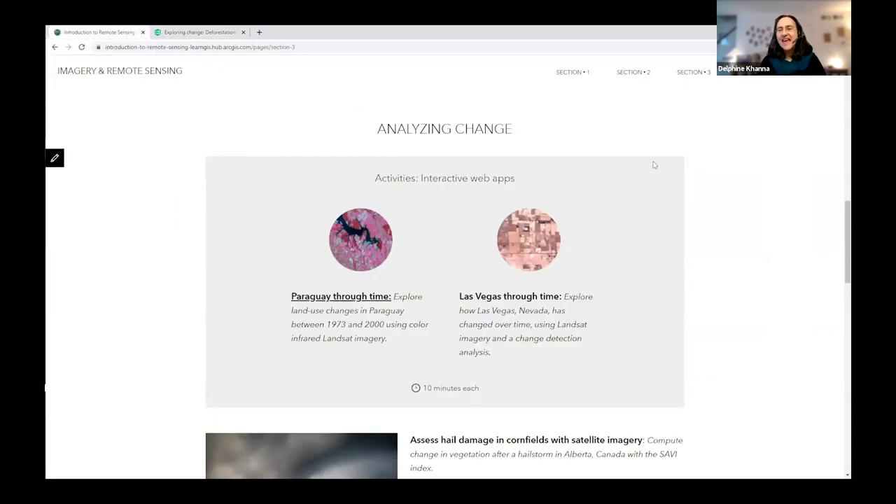
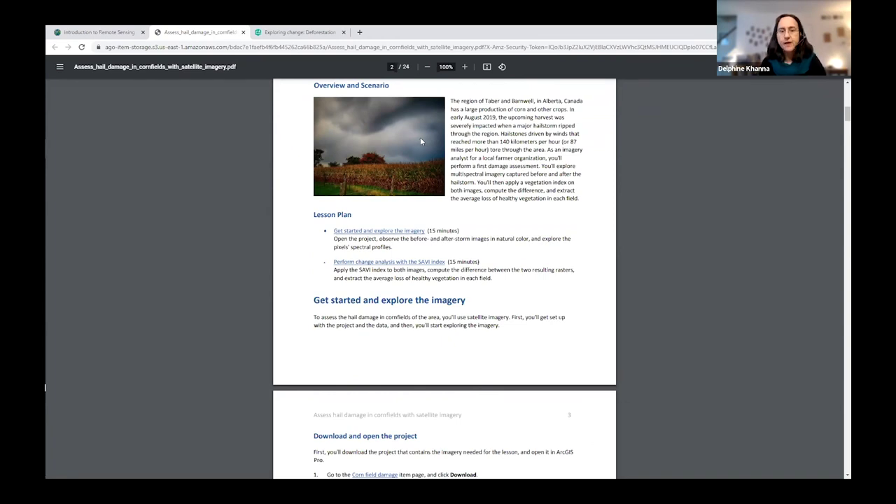
Step: Go to the project download instructions on page 3 of the hail damage lesson PDF and enlarge the document to 150%
scroll(420, 137, "down", 5)
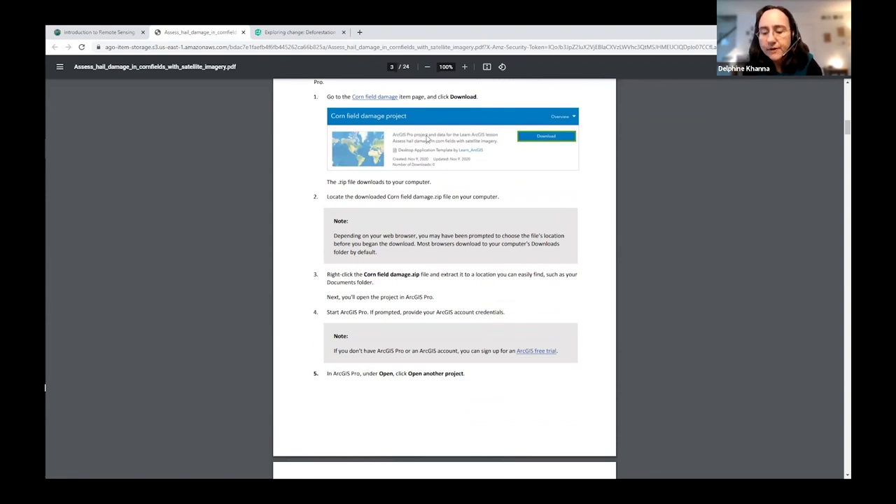
key("ctrl+plus")
key("ctrl+plus")
key("ctrl+plus")
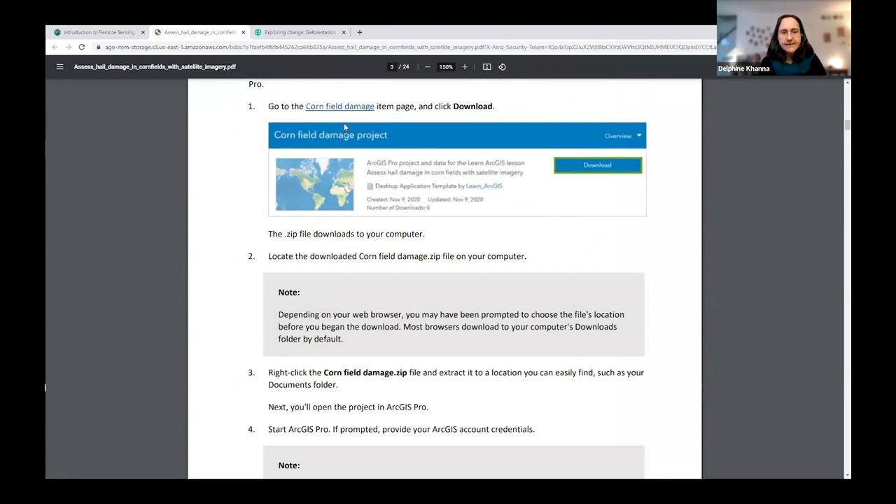
Step: Review the lesson's instructions for opening the Corn field damage project and comparing the before- and after-storm images in natural color
scroll(344, 127, "down", 10)
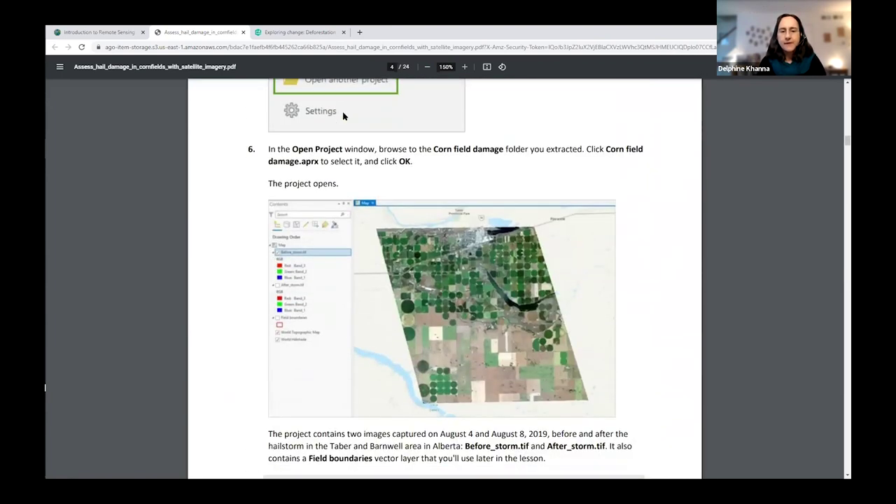
scroll(344, 116, "down", 2)
scroll(343, 117, "down", 6)
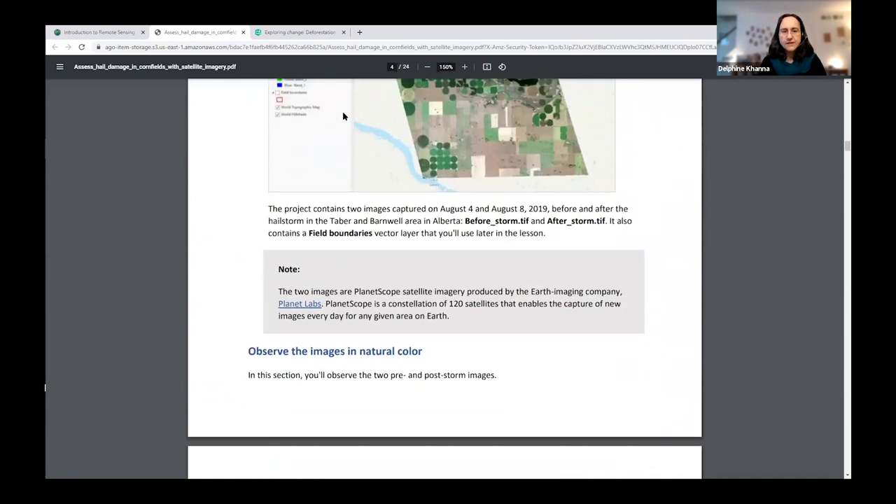
scroll(344, 116, "down", 10)
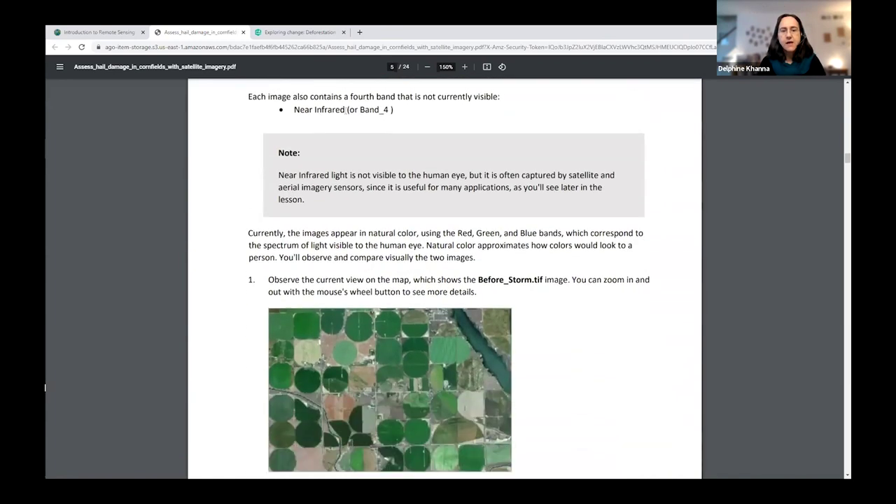
scroll(345, 109, "down", 7)
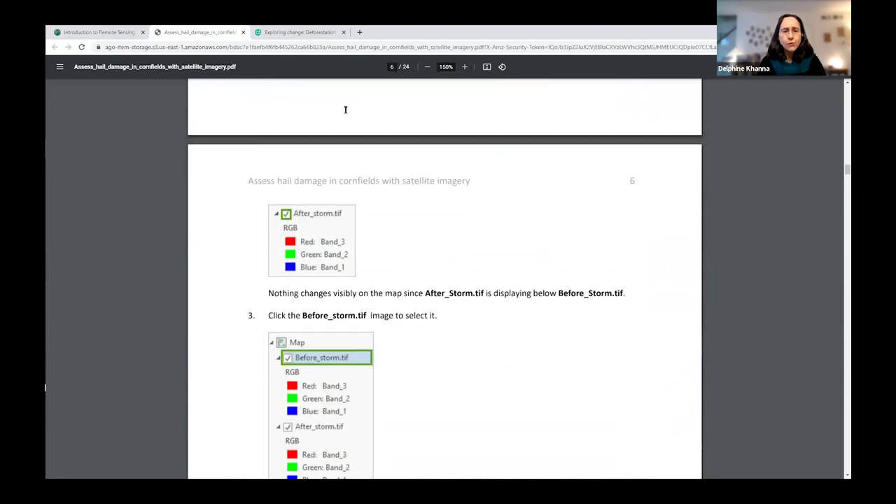
scroll(346, 112, "down", 5)
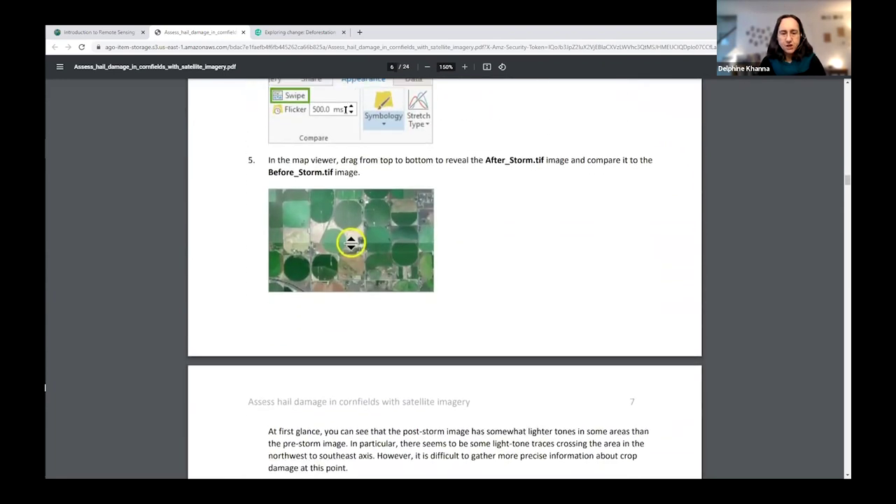
scroll(346, 103, "down", 4)
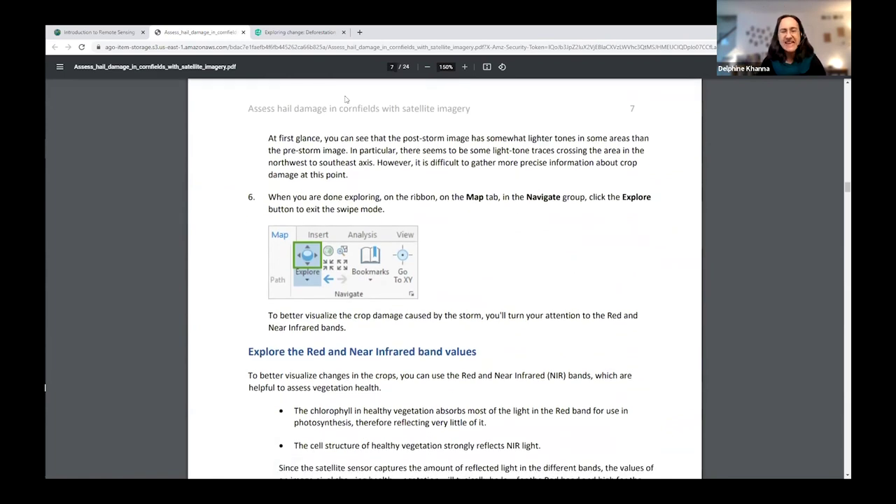
Step: Examine the spectral reflectance chart on page 8 and the Image Information tool instructions below it
scroll(345, 99, "down", 8)
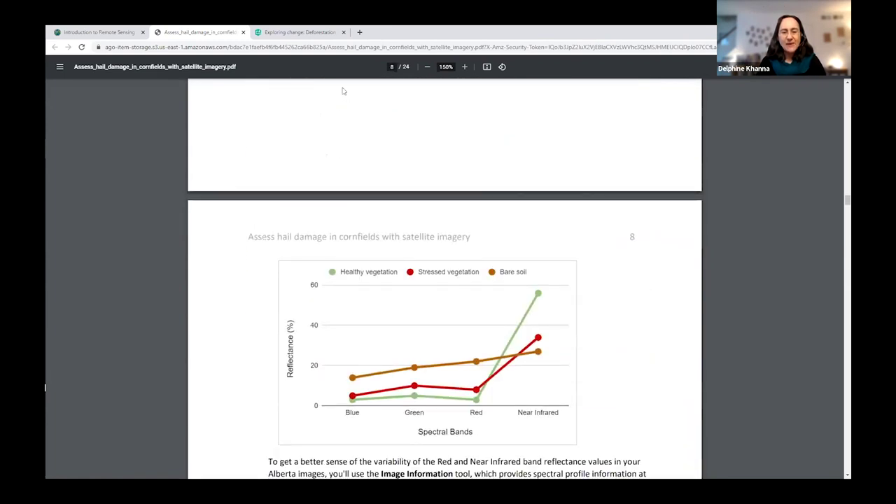
scroll(343, 91, "down", 1)
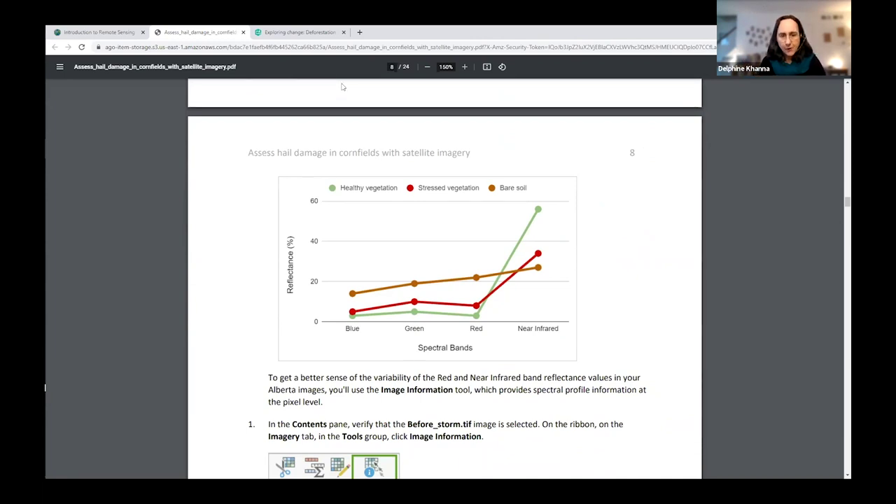
scroll(343, 87, "down", 1)
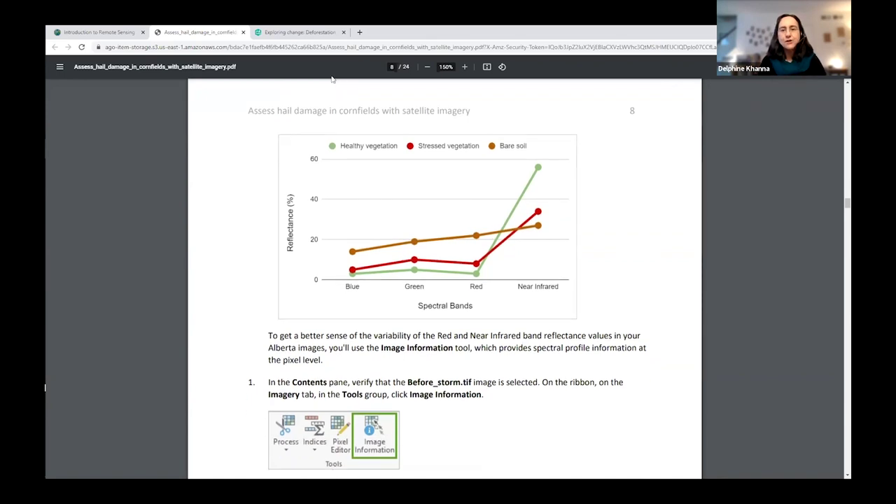
scroll(250, 150, "down", 4)
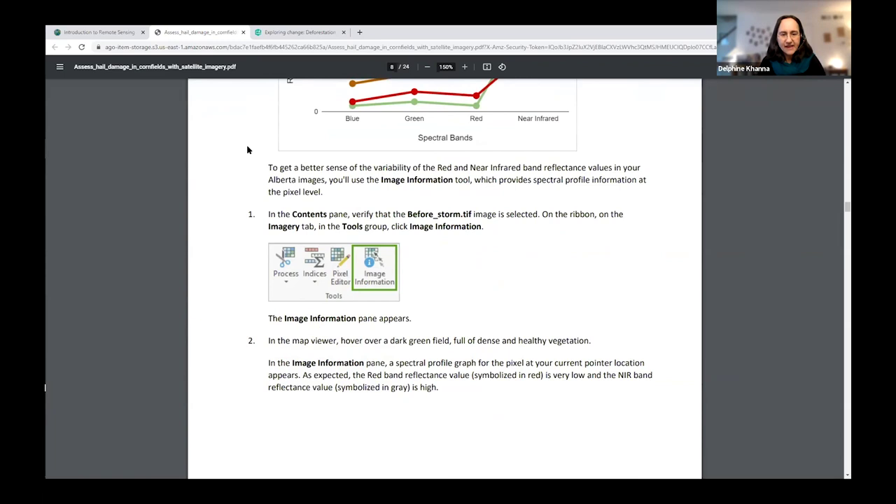
scroll(247, 150, "down", 3)
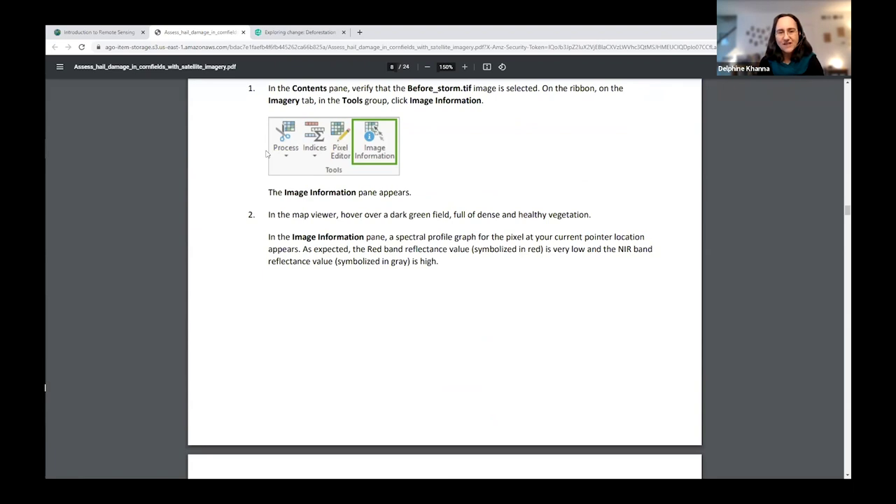
Step: Switch to the Corn field damage project map in ArcGIS Pro
key("alt+Tab")
key("alt+Tab")
key("alt+Tab")
key("alt+Tab")
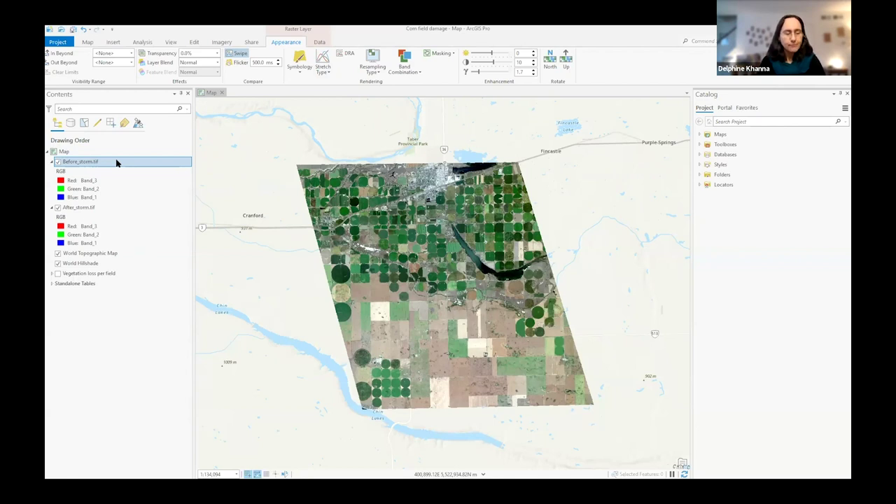
left_click_drag(436, 136, 468, 150)
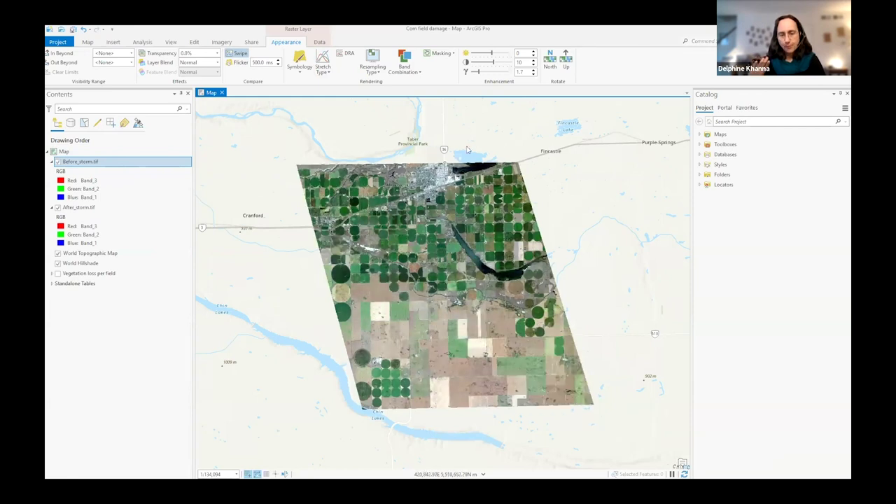
left_click_drag(468, 150, 535, 121)
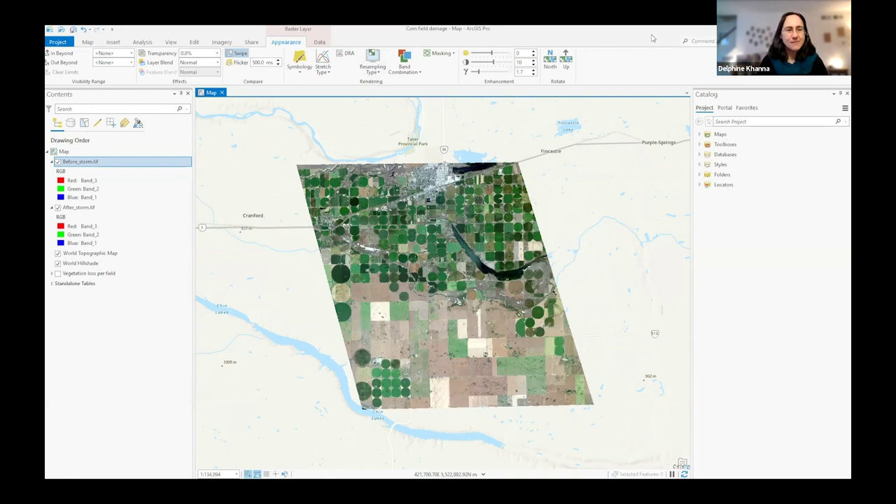
Step: Restore the ArcGIS Pro window from full screen and enlarge it to cover most of the screen below the browser's address bar
double_click(652, 39)
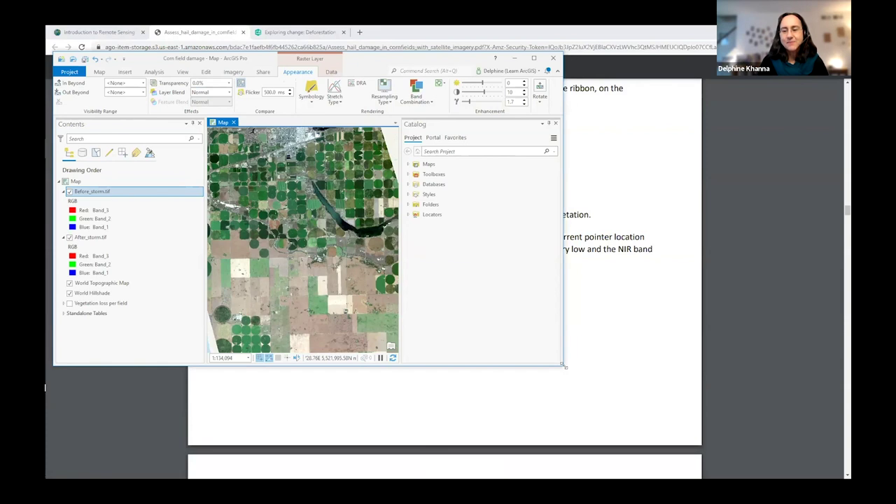
key("super+Up")
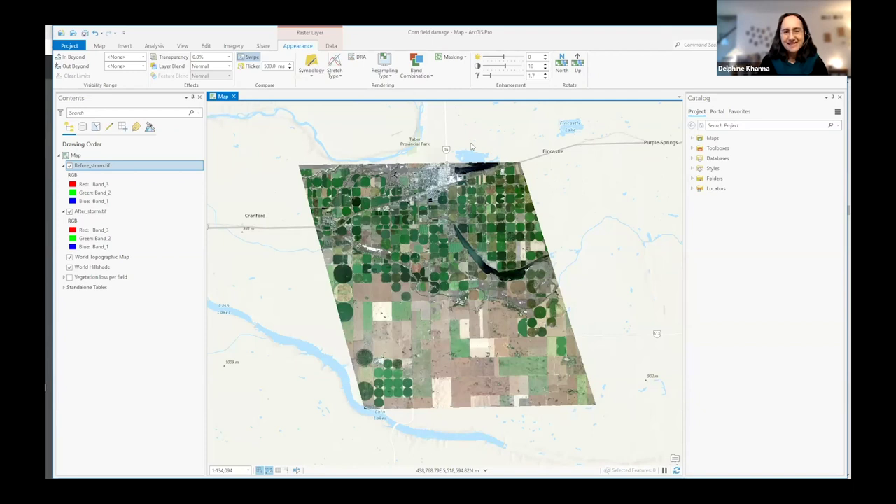
key("super+Down")
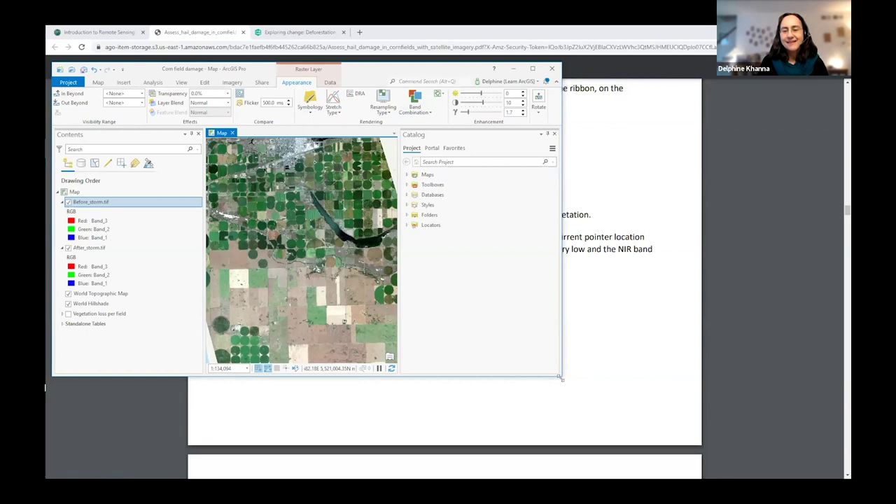
left_click_drag(560, 377, 844, 449)
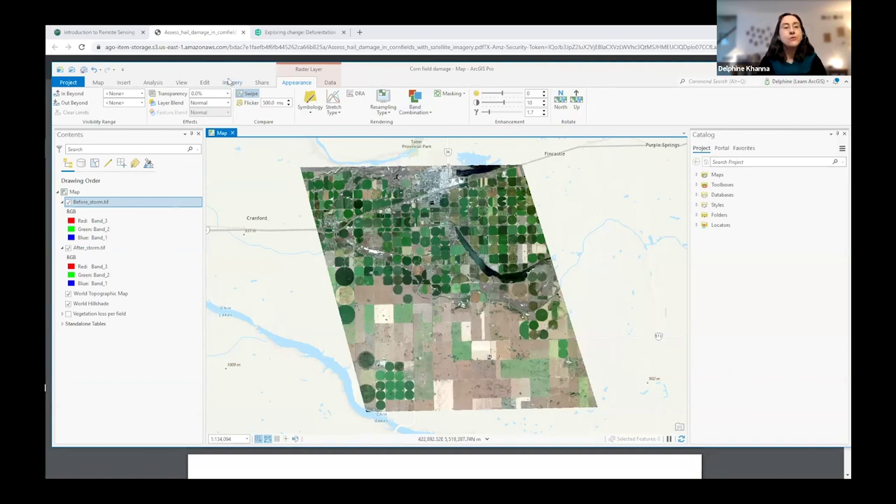
Step: Open the Image Information tool for the Before_storm.tif layer
left_click(98, 83)
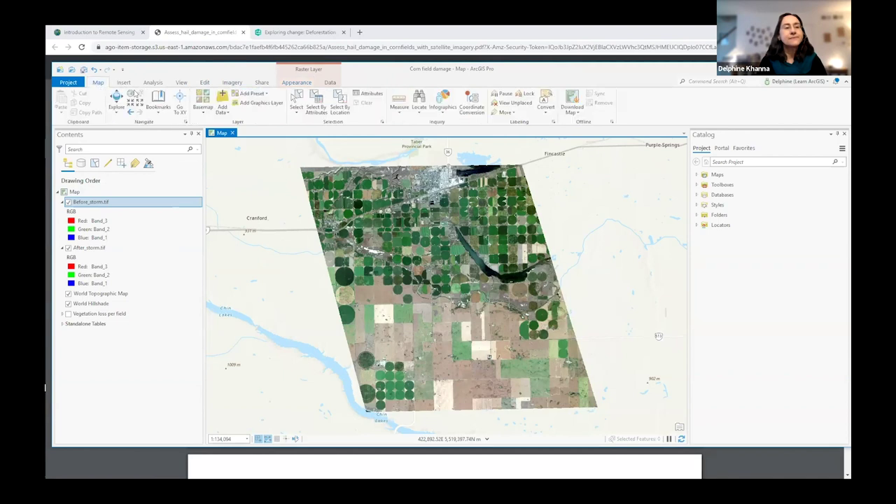
left_click(235, 82)
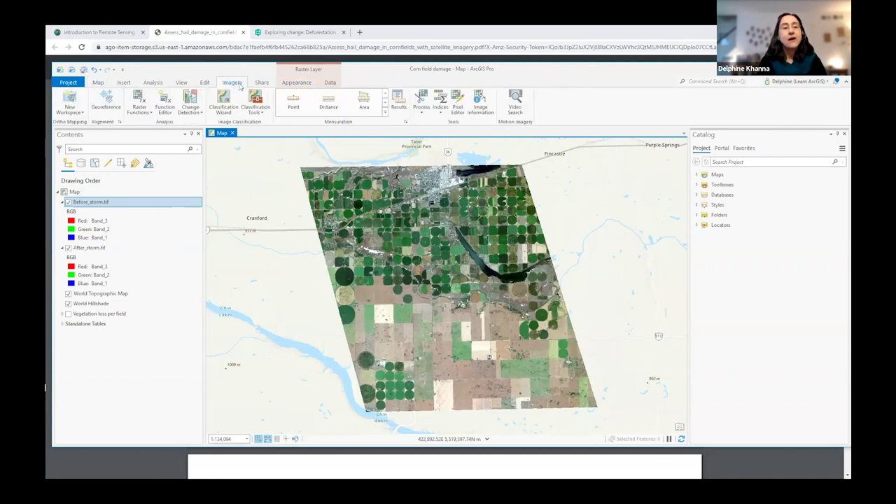
left_click(479, 101)
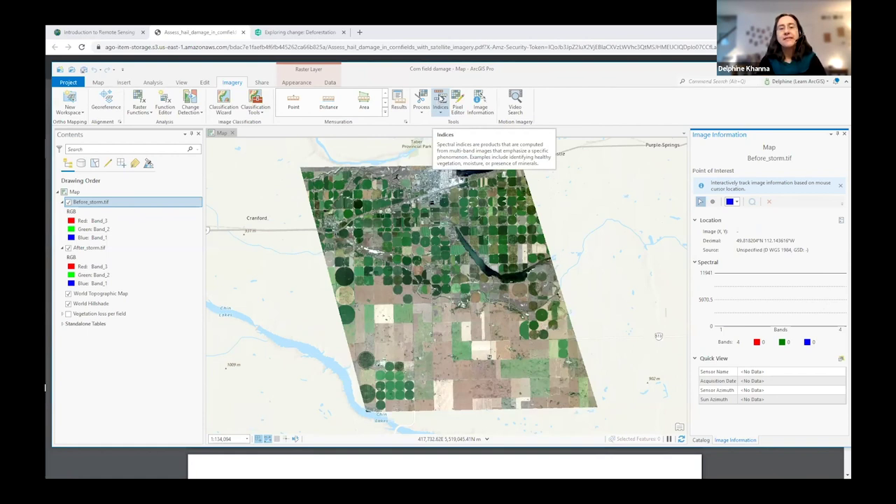
Step: Compute the SAVI index for Before_storm.tif with 4 - Band_4 as near infrared and 3 - Band_3 as red
left_click(442, 98)
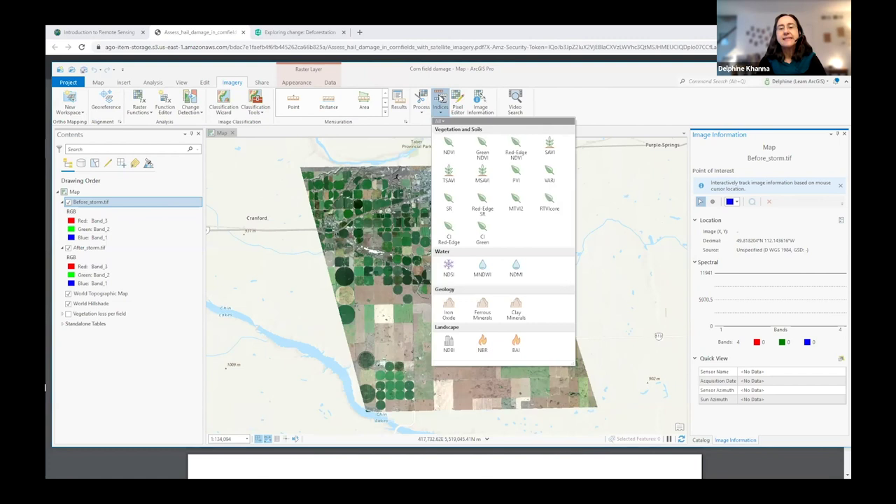
left_click(552, 147)
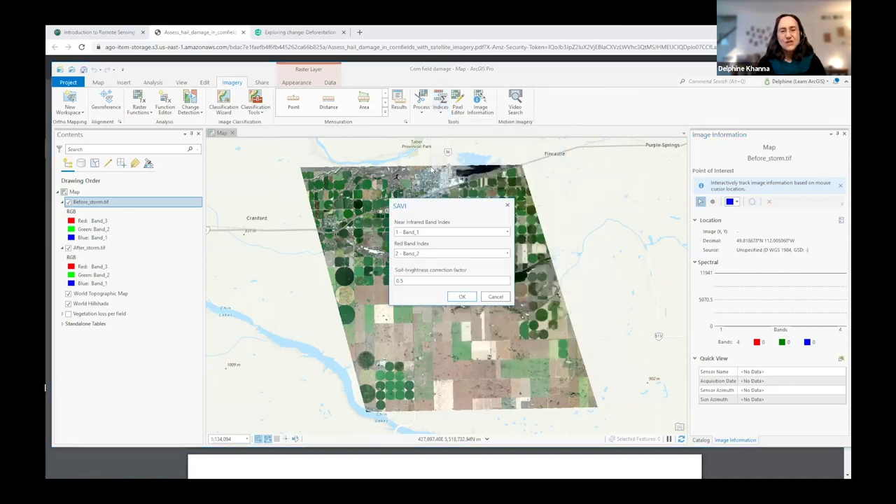
left_click(508, 233)
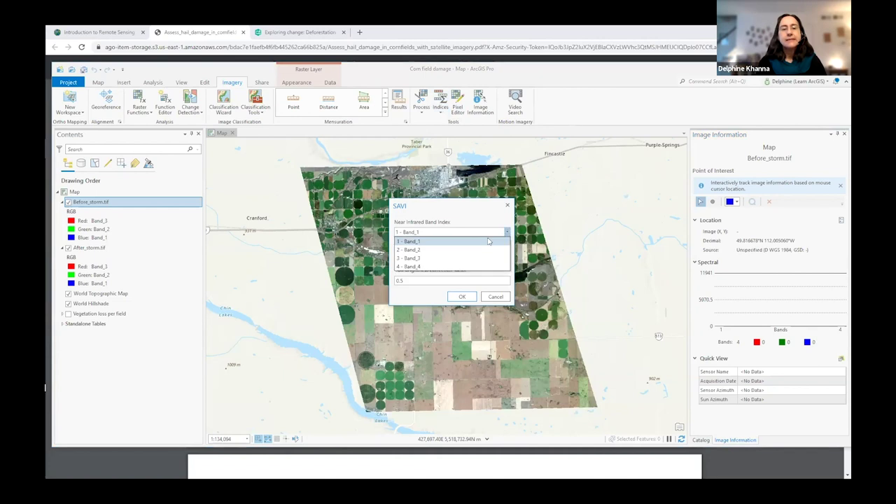
left_click(413, 267)
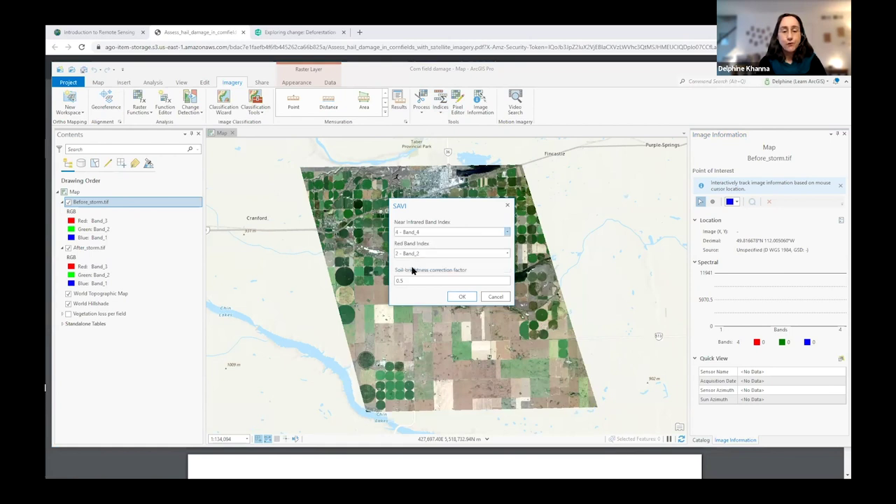
left_click(508, 254)
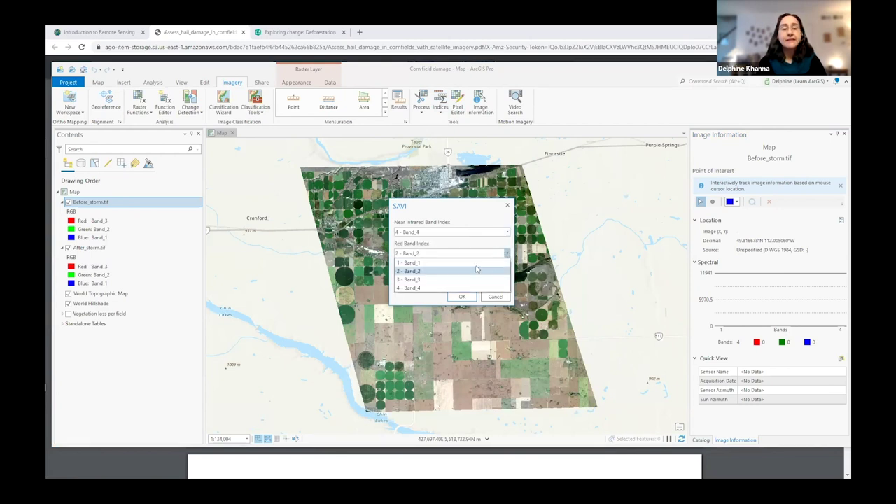
left_click(420, 280)
left_click(463, 297)
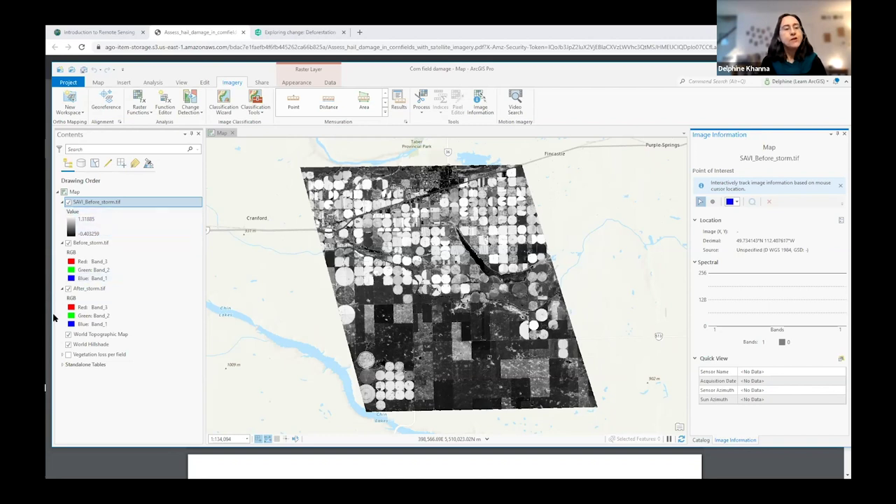
Step: Compute the SAVI index for After_storm.tif with 4 - Band_4 as near infrared and 3 - Band_3 as red
left_click(89, 289)
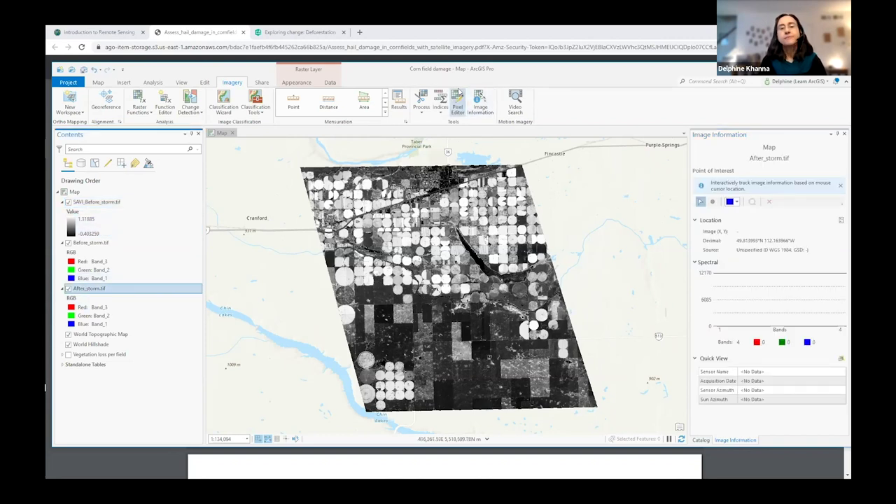
left_click(441, 107)
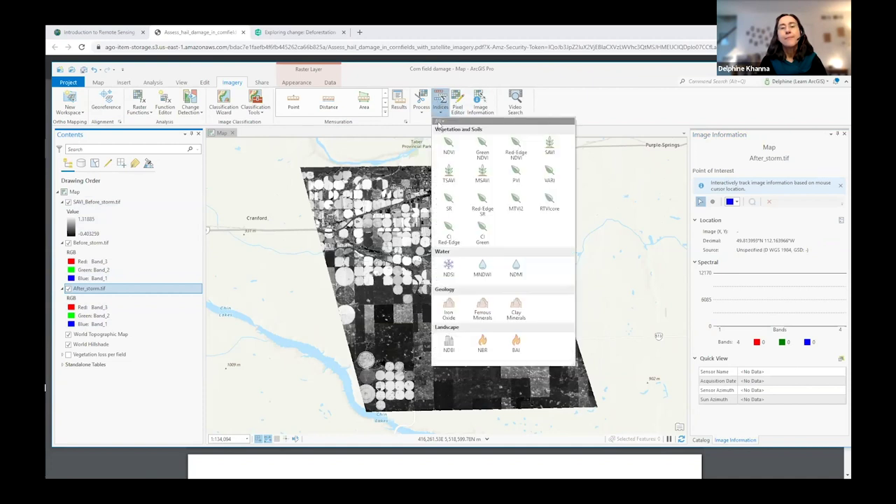
left_click(550, 147)
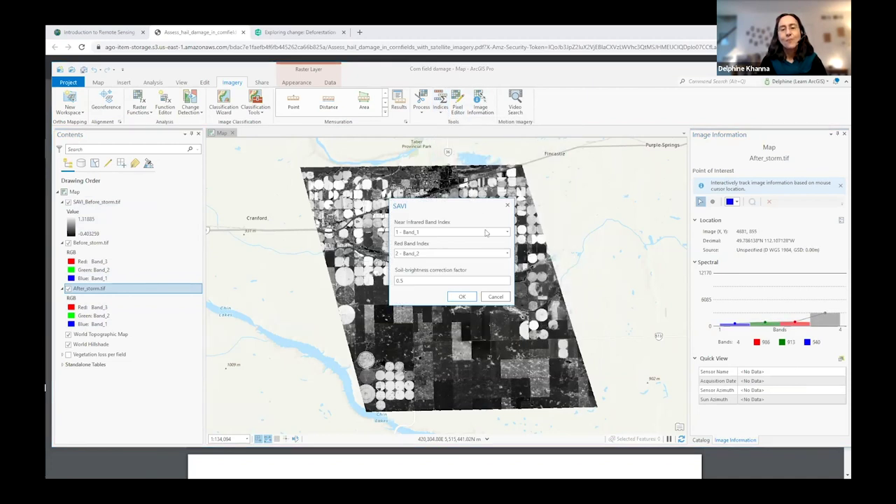
left_click(506, 232)
left_click(490, 264)
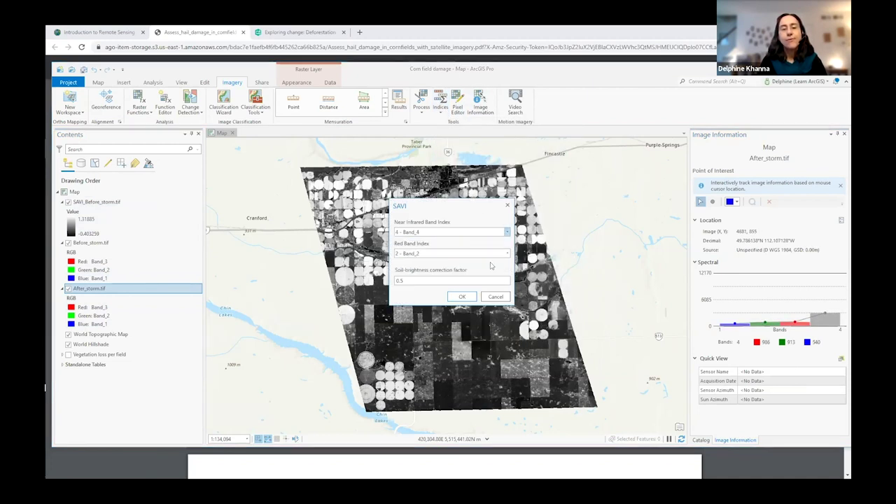
left_click(507, 253)
left_click(459, 278)
left_click(462, 296)
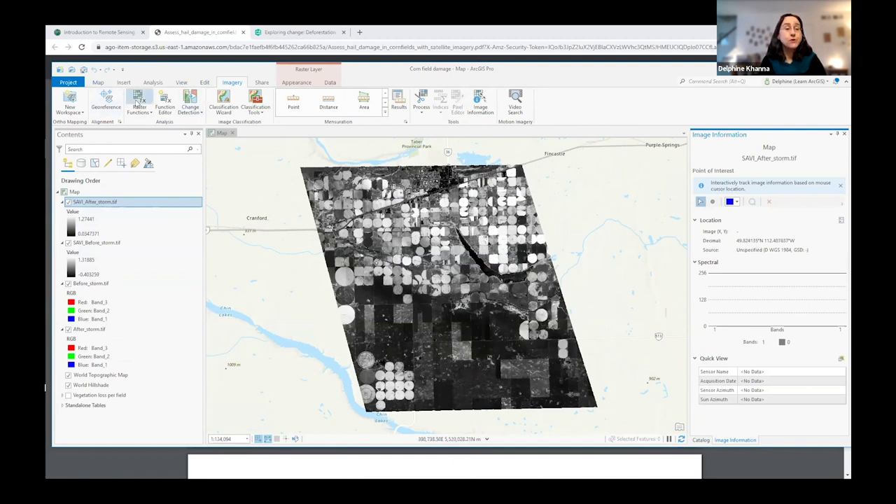
Step: Create a Compute Change raster function layer from SAVI_After_storm.tif to SAVI_Before_storm.tif using the Difference method
left_click(136, 100)
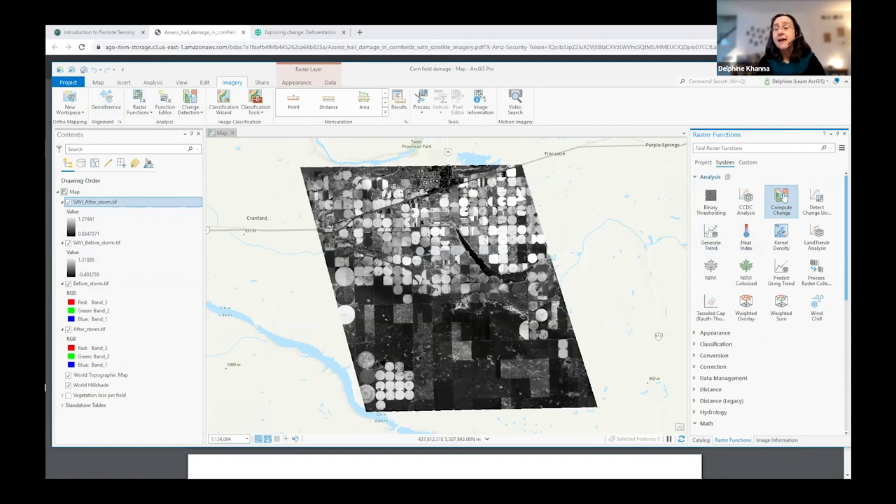
left_click(781, 204)
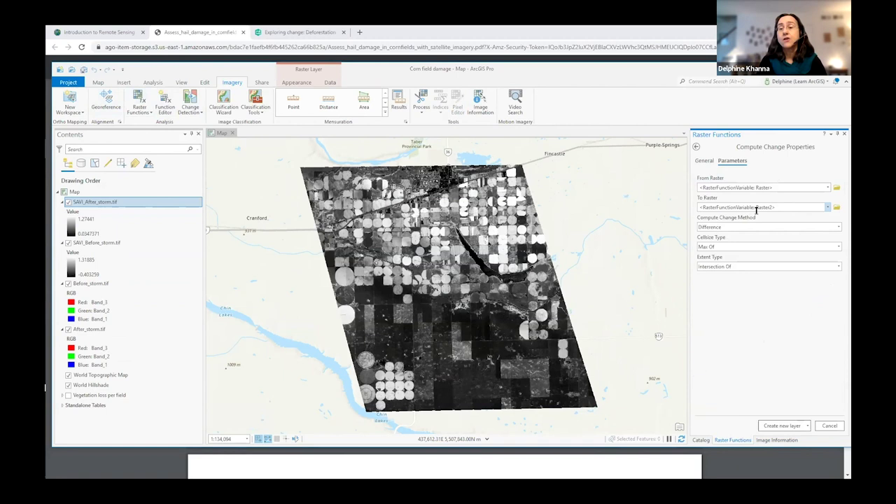
left_click(829, 188)
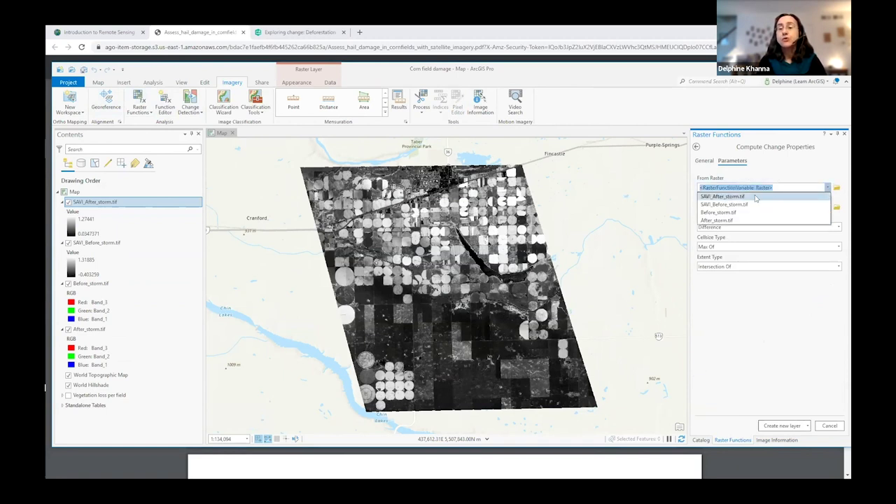
left_click(755, 198)
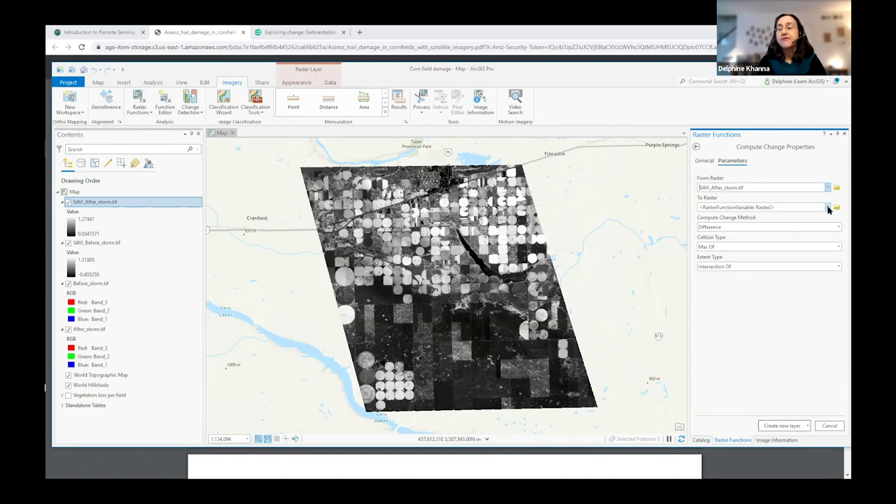
left_click(829, 208)
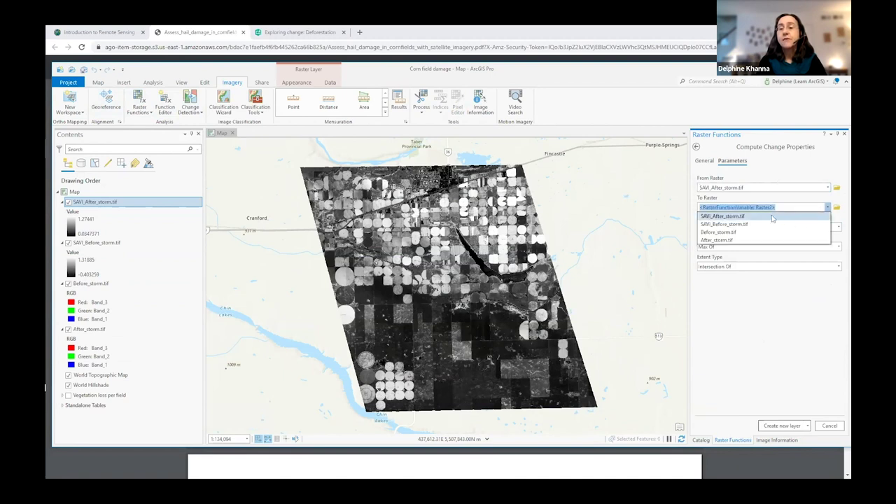
left_click(734, 226)
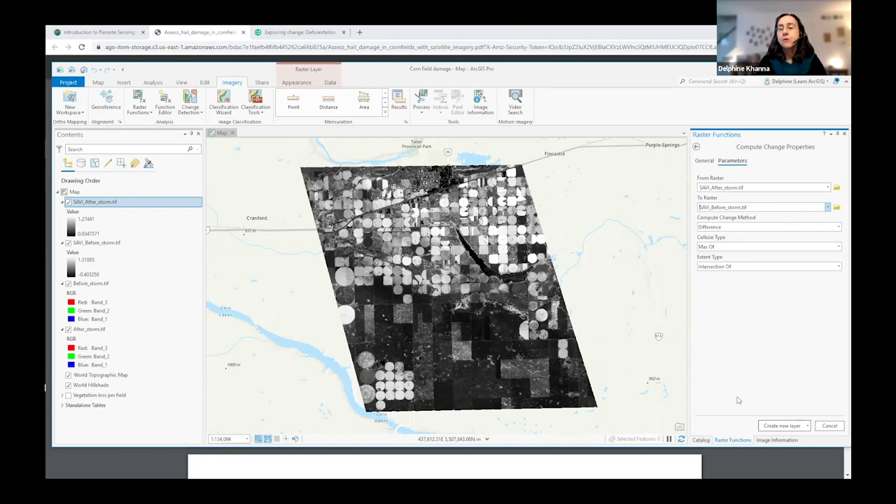
left_click(780, 426)
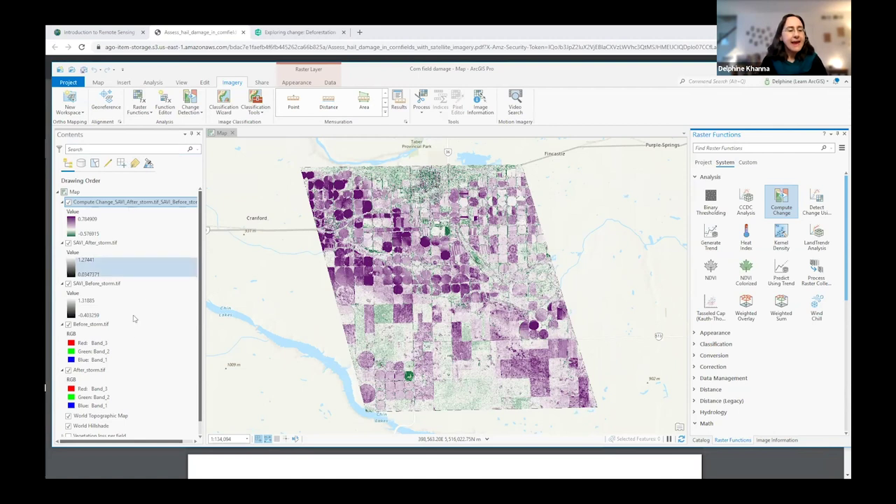
Step: Move the Vegetation loss per field layer to the top of the drawing order, make it visible and expand its legend
scroll(143, 346, "down", 1)
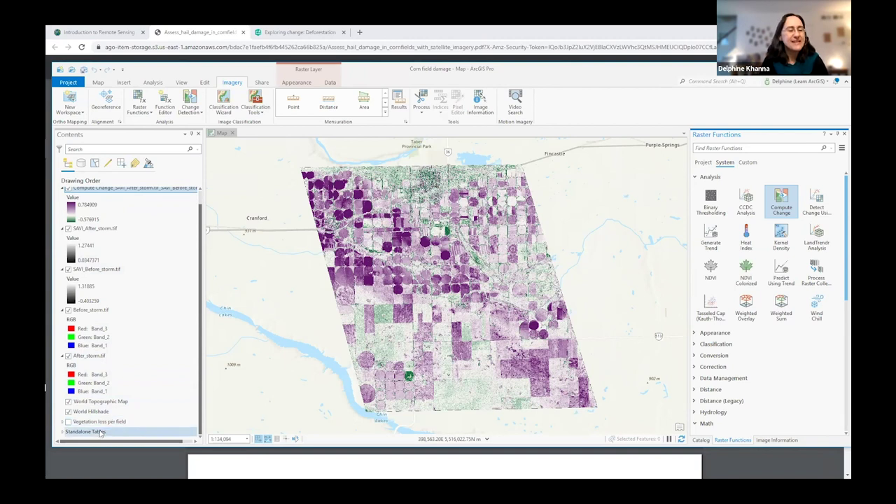
left_click_drag(75, 424, 93, 208)
left_click(68, 202)
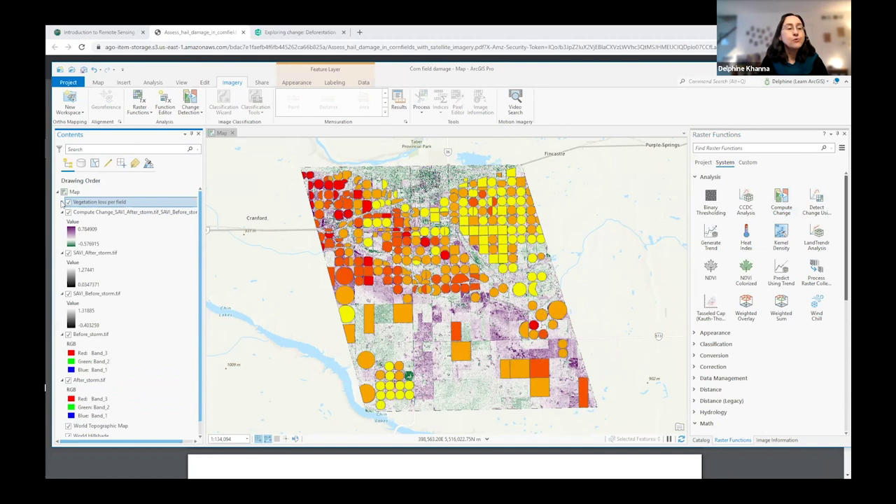
left_click(62, 201)
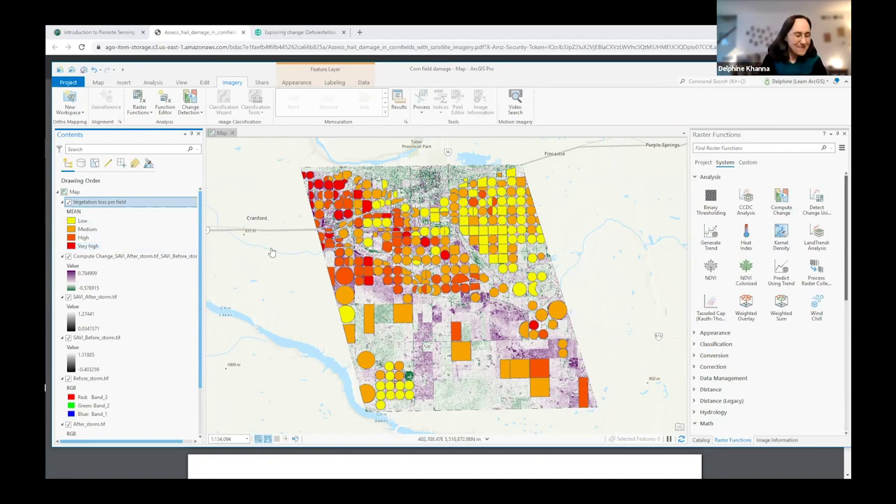
Step: Leave the ArcGIS Pro map and switch to another open window
key("alt+Tab")
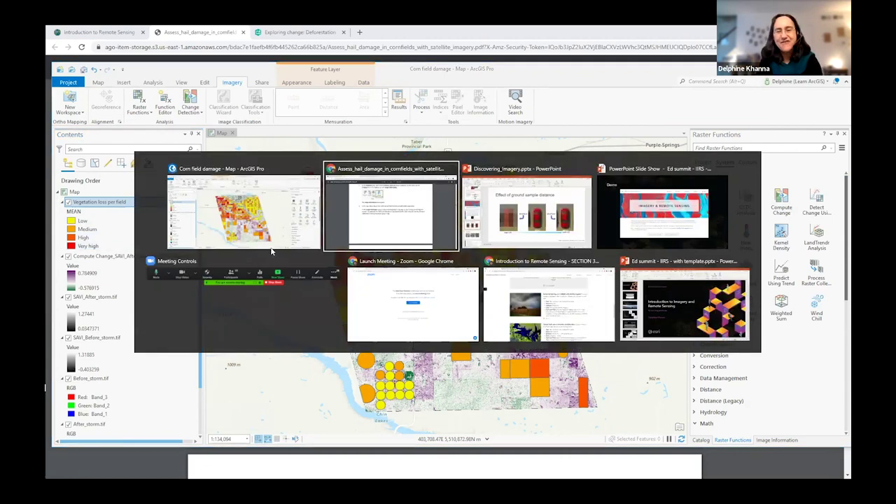
key("alt+Tab")
key("alt+Tab")
key("alt+Tab")
key("alt+Tab")
key("alt+Tab")
key("alt+Tab")
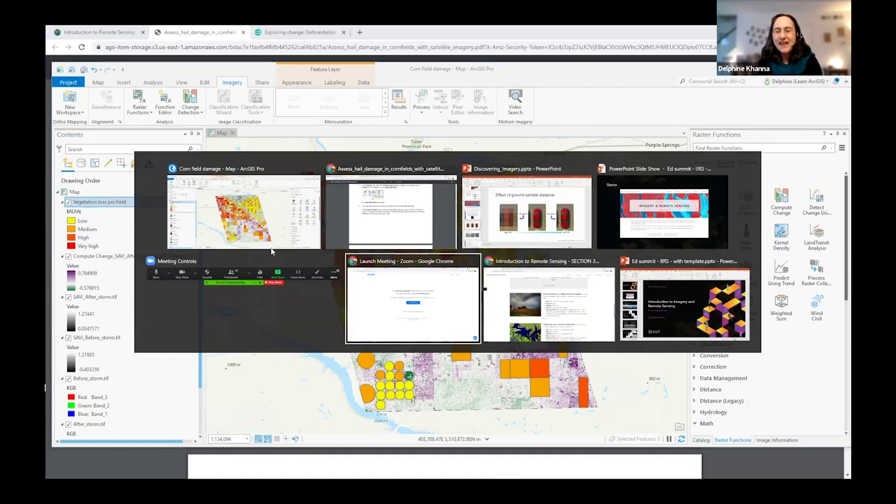